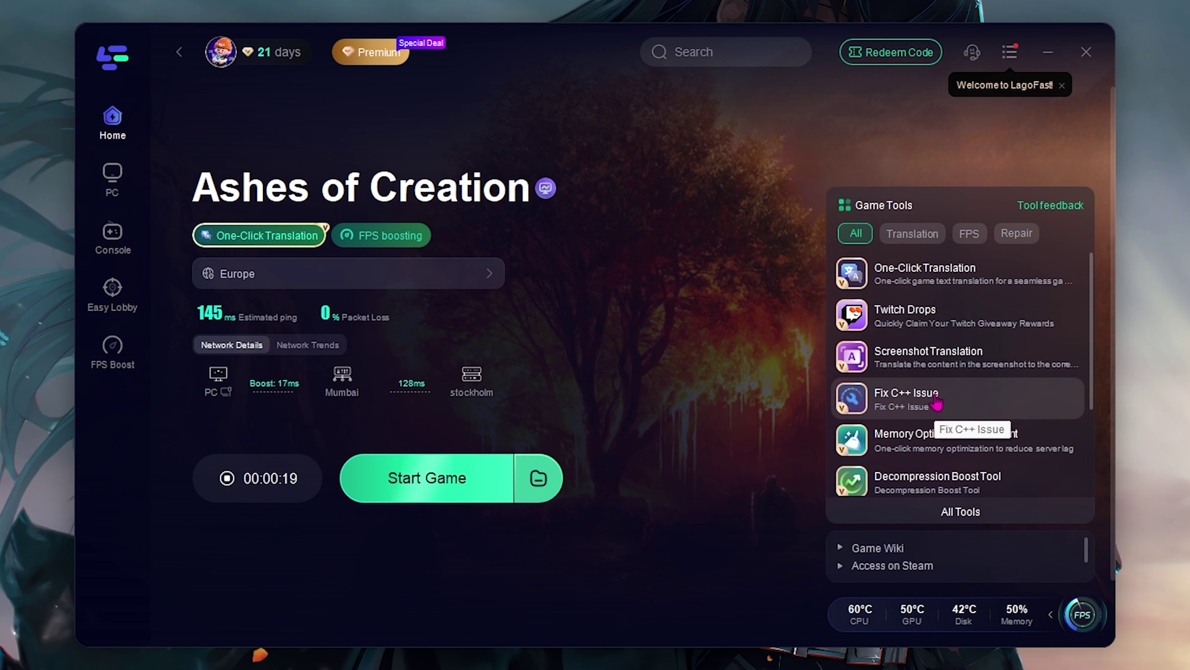
Run Optimize Memory in the Memory Optimization Assistant, leaving Auto Clear off, and close the assistant.
scroll(956, 422, "down", 1)
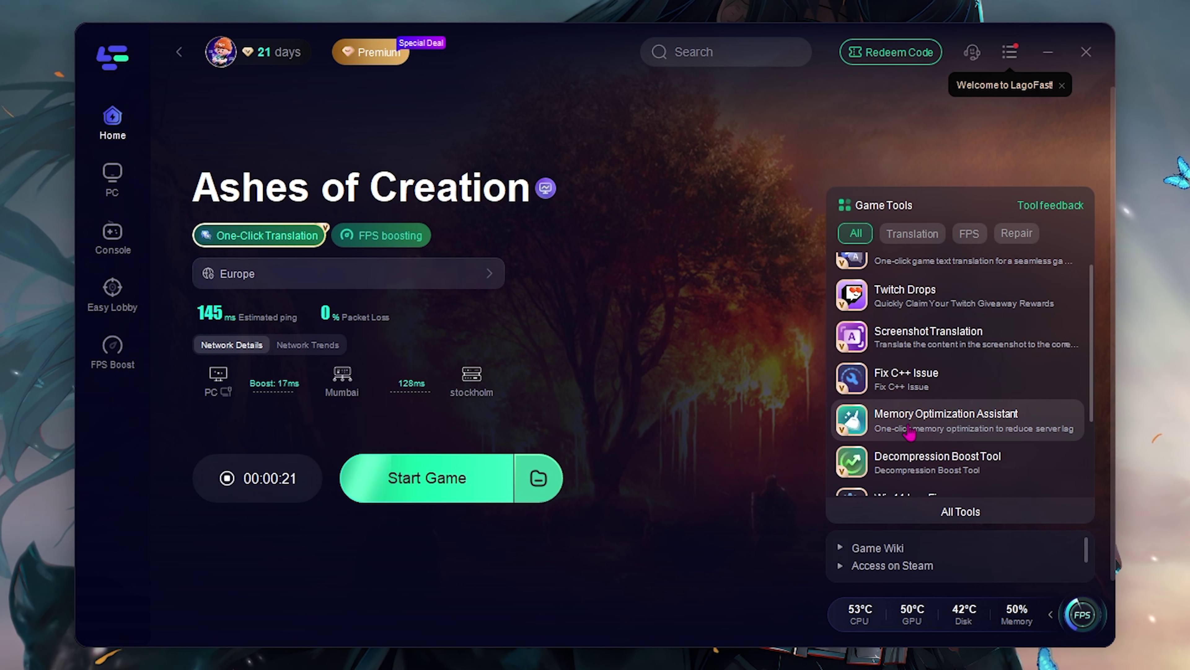
left_click(972, 429)
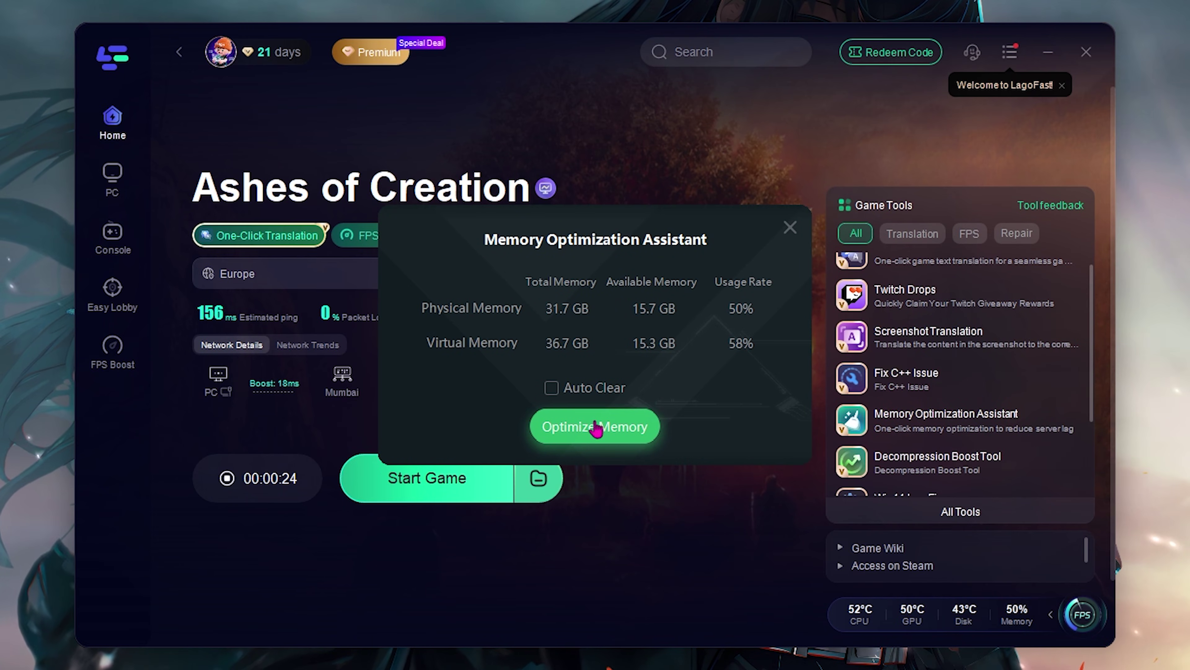
left_click(604, 427)
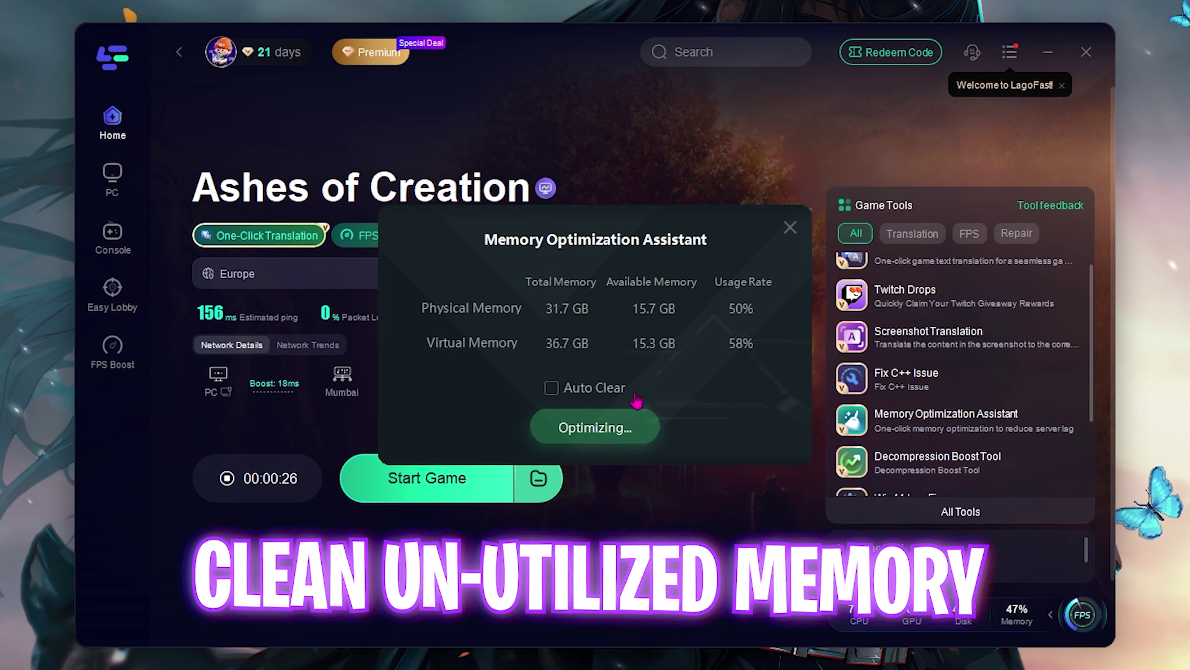
left_click(790, 229)
Enable the Decompression Boost Tool for game installation drive C:\.
scroll(944, 399, "down", 1)
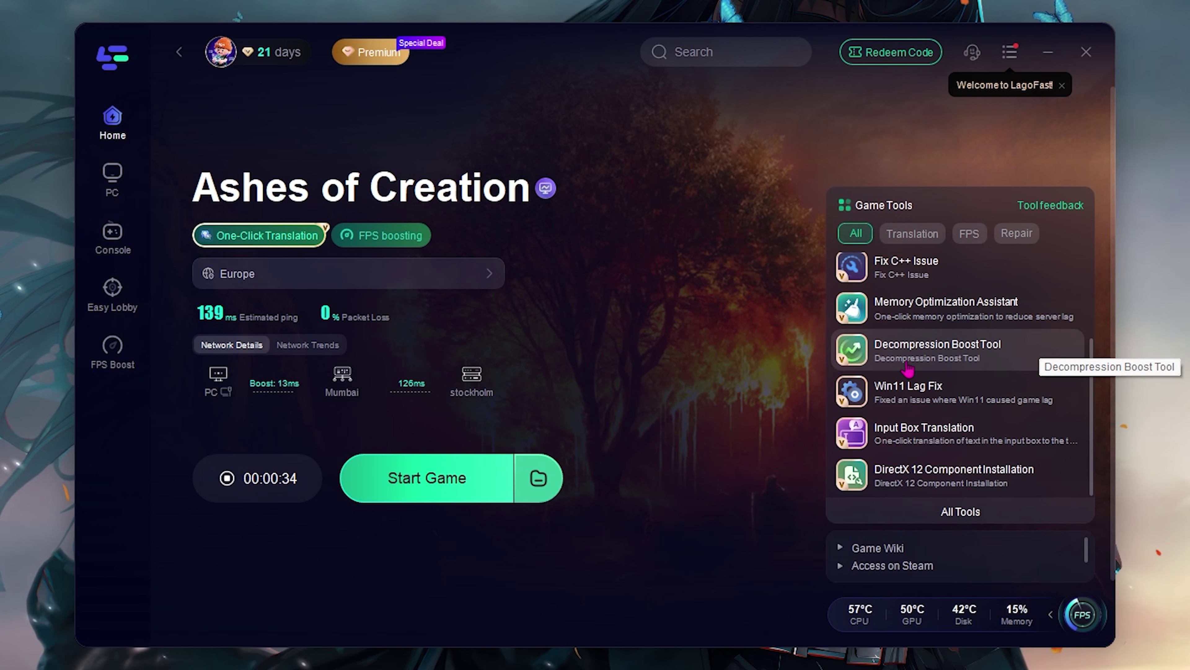
left_click(937, 358)
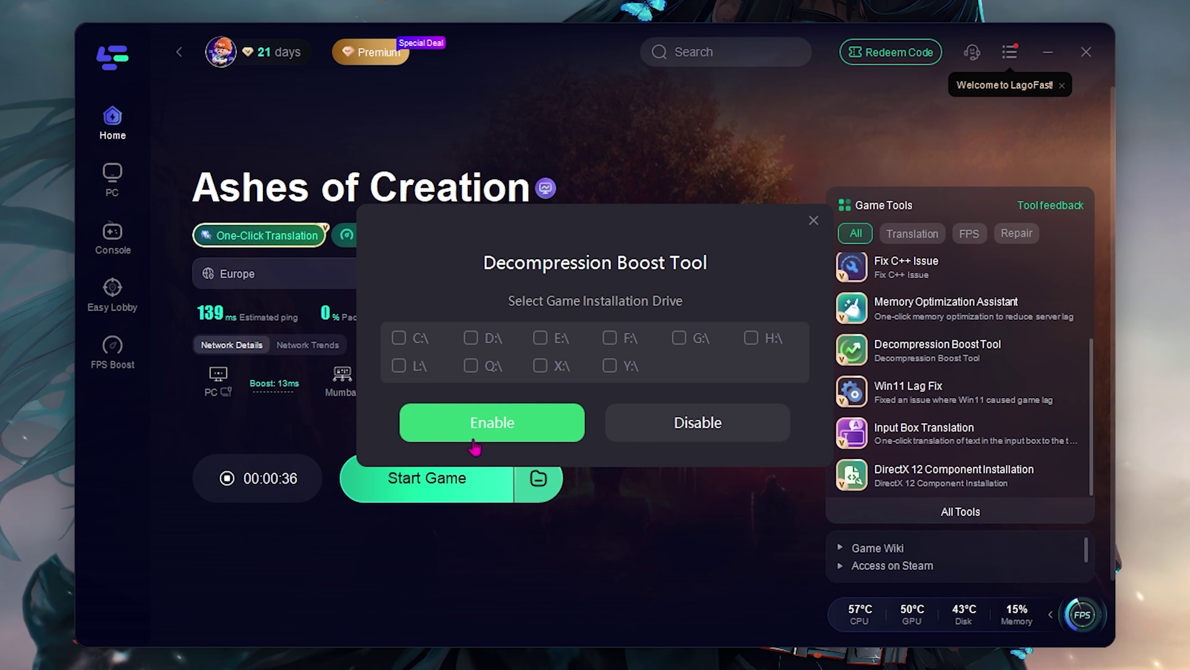
left_click(396, 339)
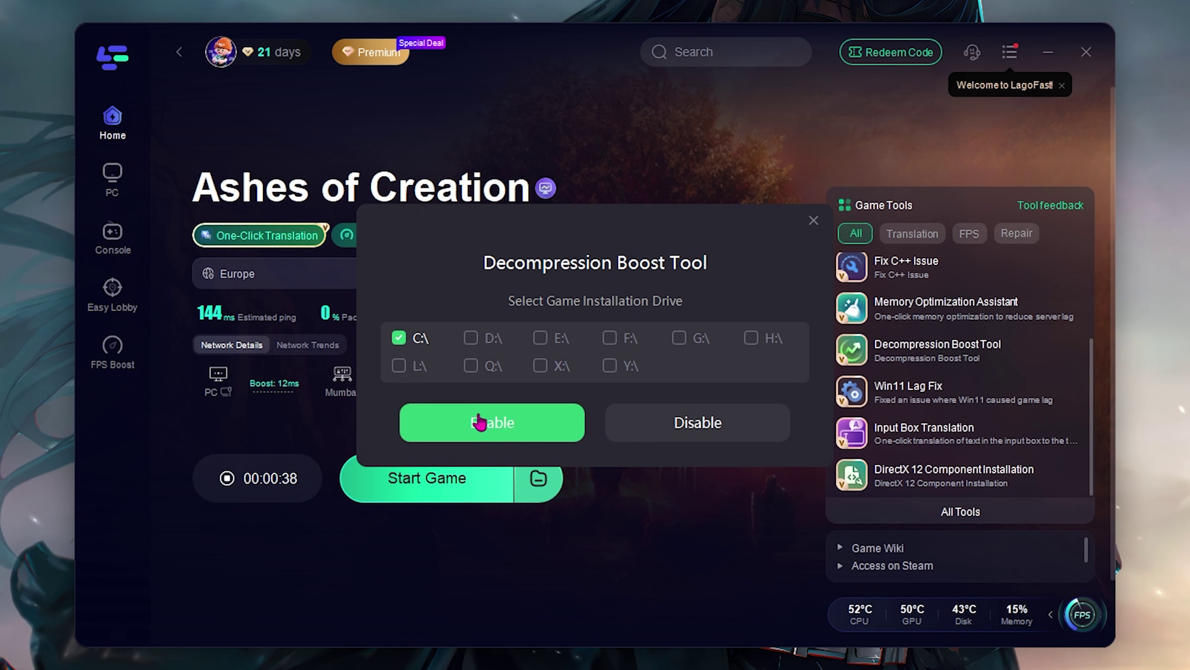
left_click(512, 424)
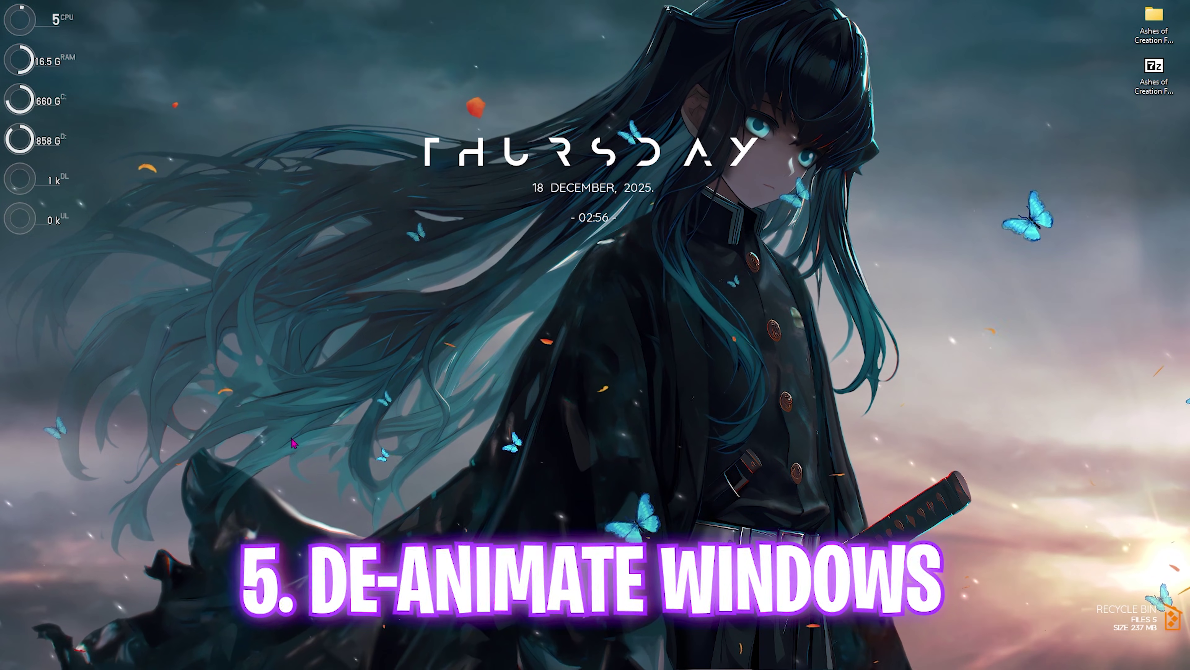
In Windows' performance options, enable only taskbar thumbnail previews, thumbnails instead of icons, window contents while dragging and smooth screen font edges.
key("super")
type("adj")
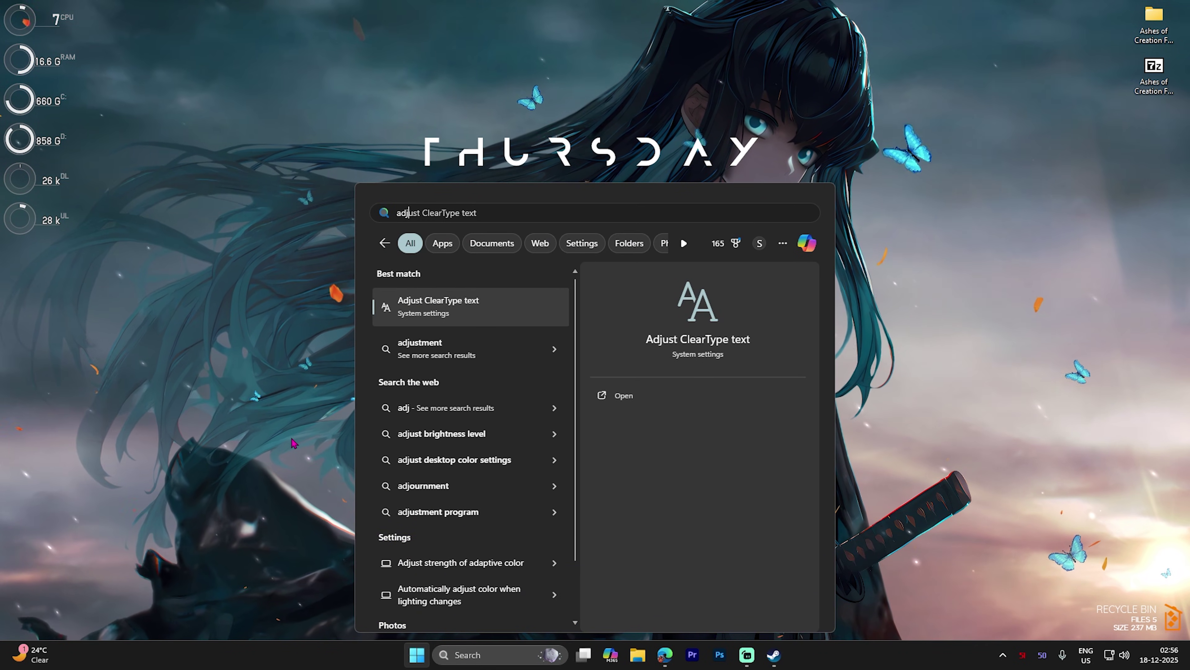
type("ust")
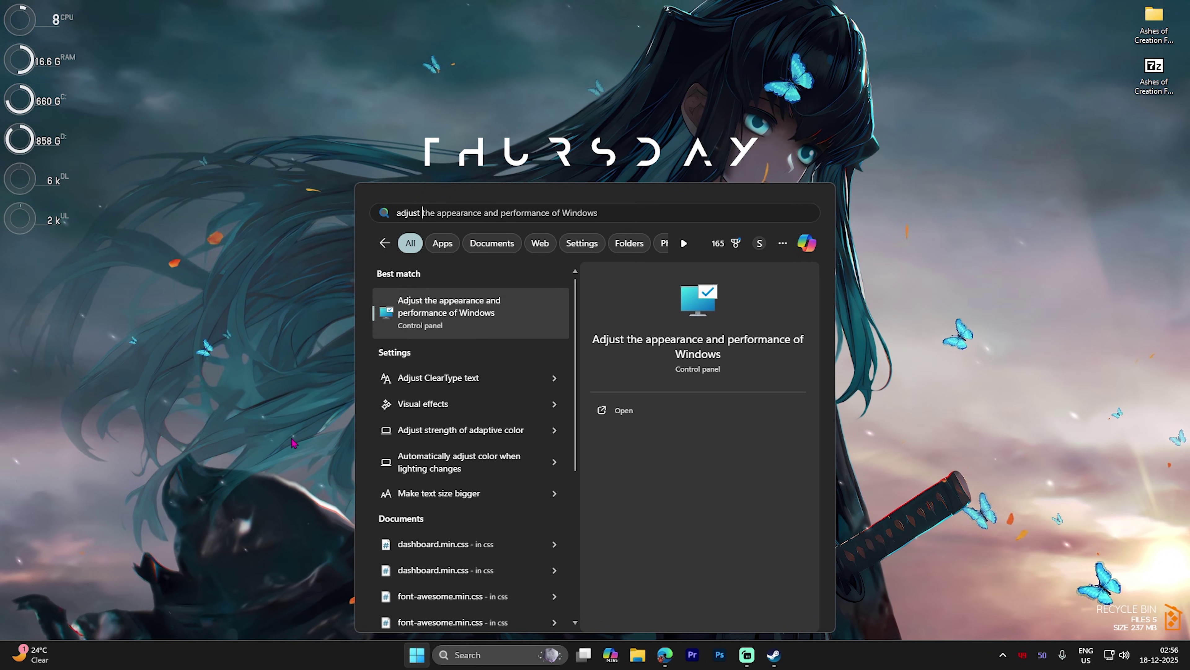
key("Return")
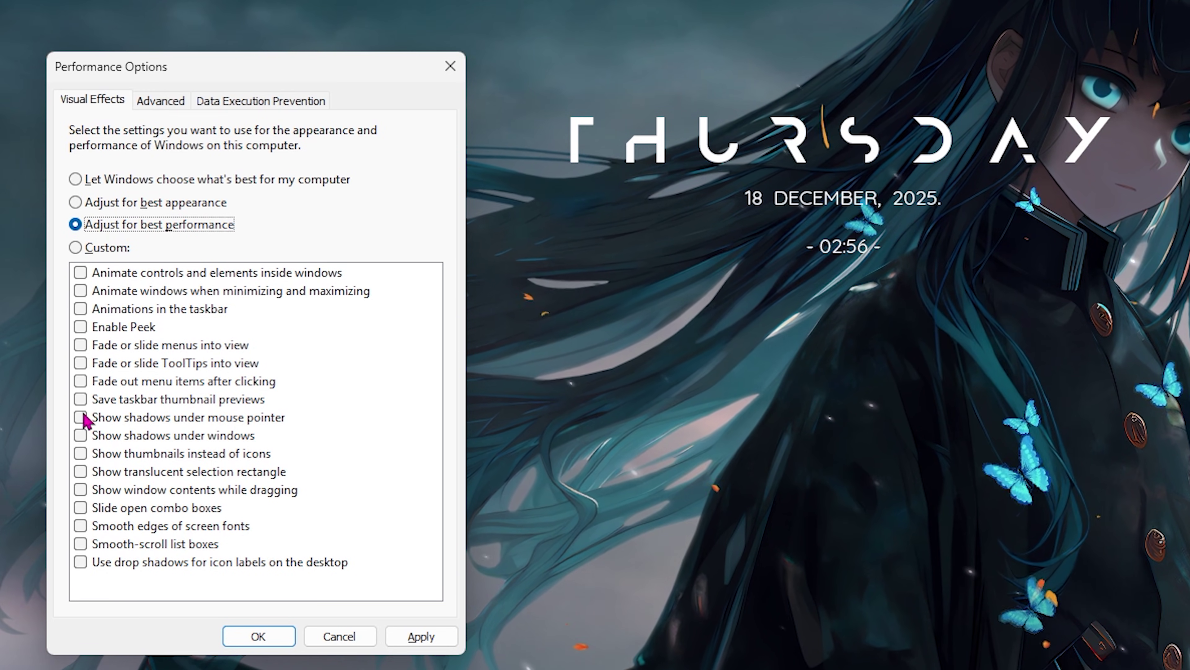
left_click(90, 401)
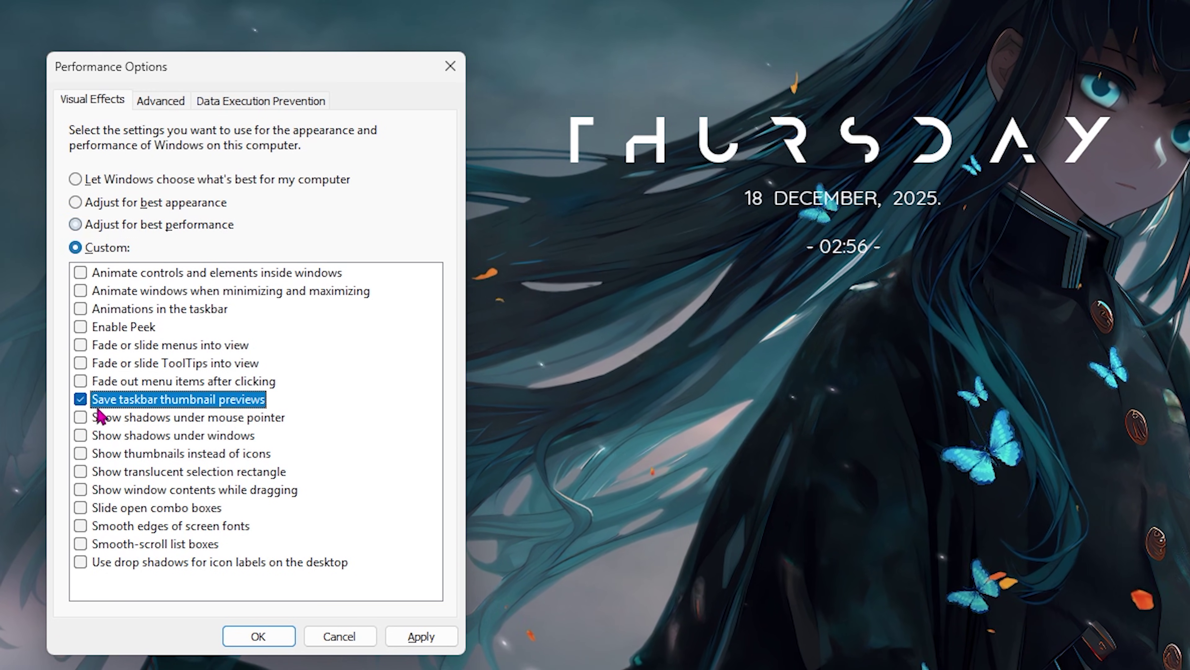
left_click(83, 453)
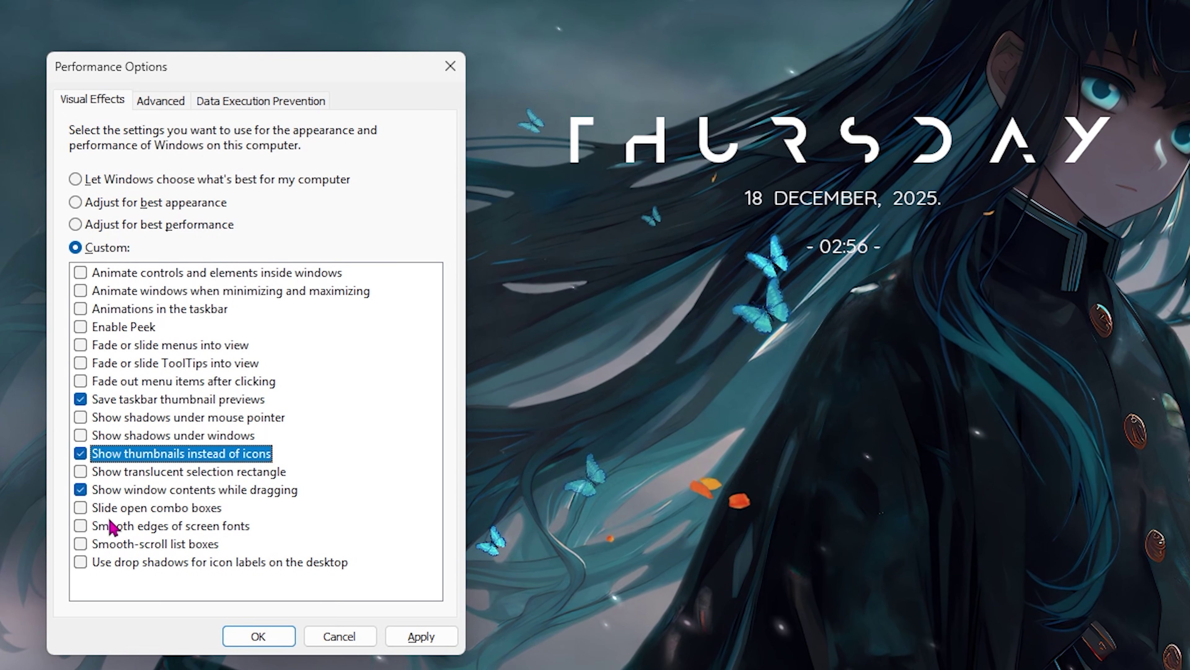
left_click(81, 528)
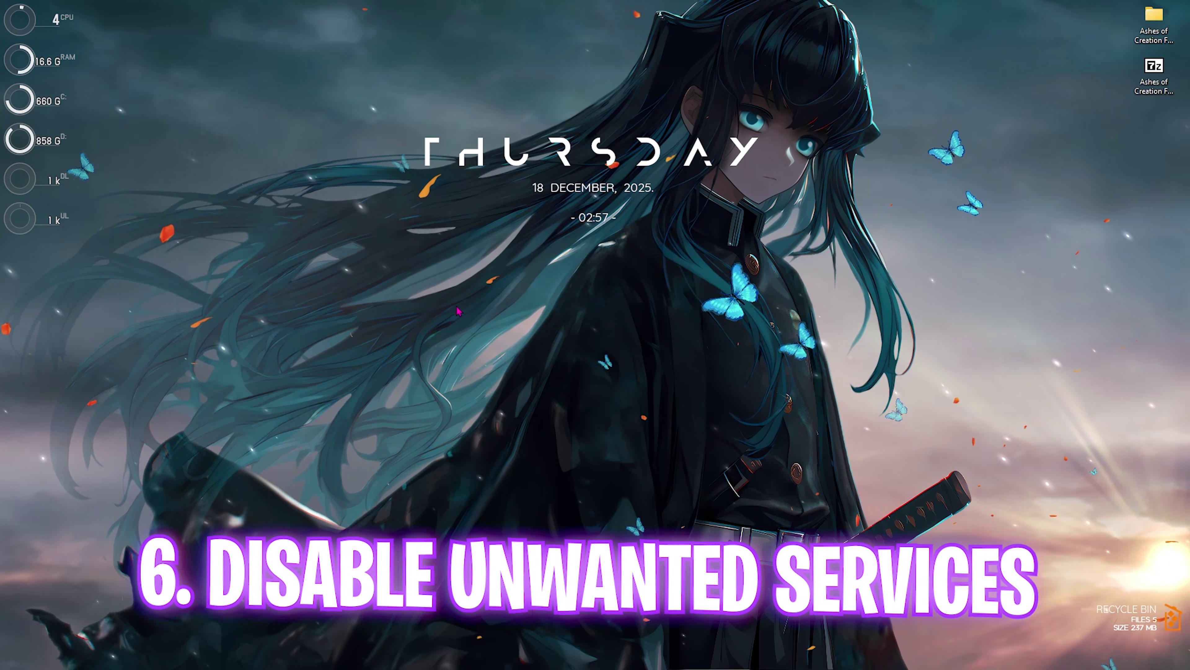
Open System Configuration and hide all Microsoft services in its list of services.
key("super")
type("system configuration")
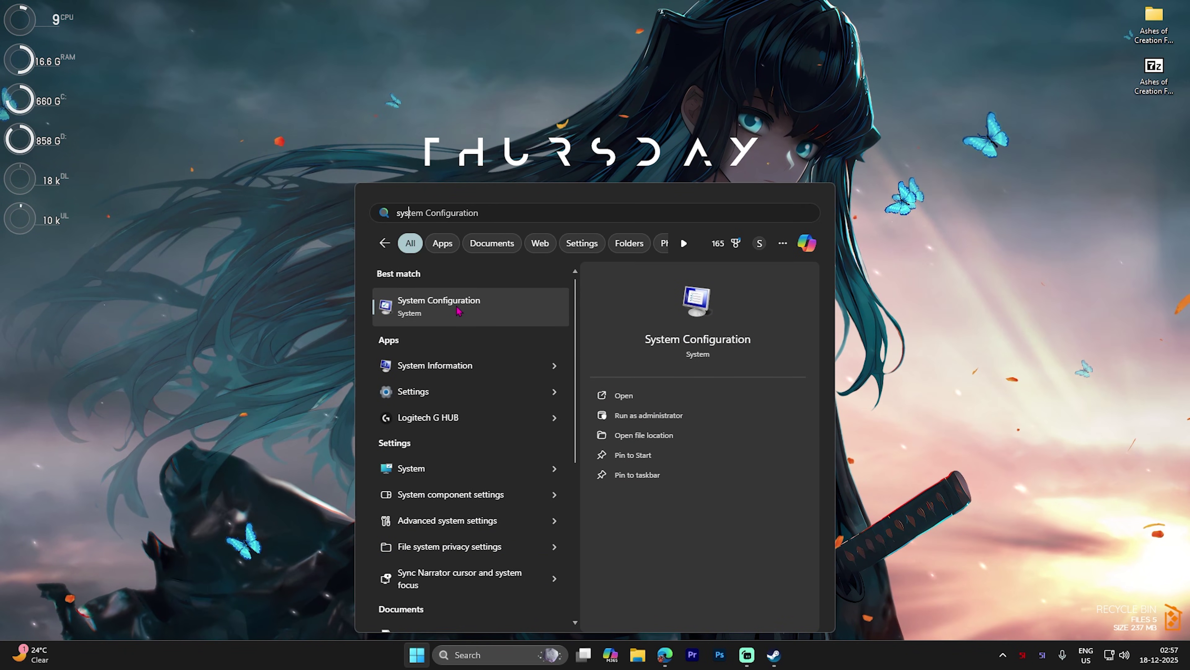
key("Return")
left_click(503, 245)
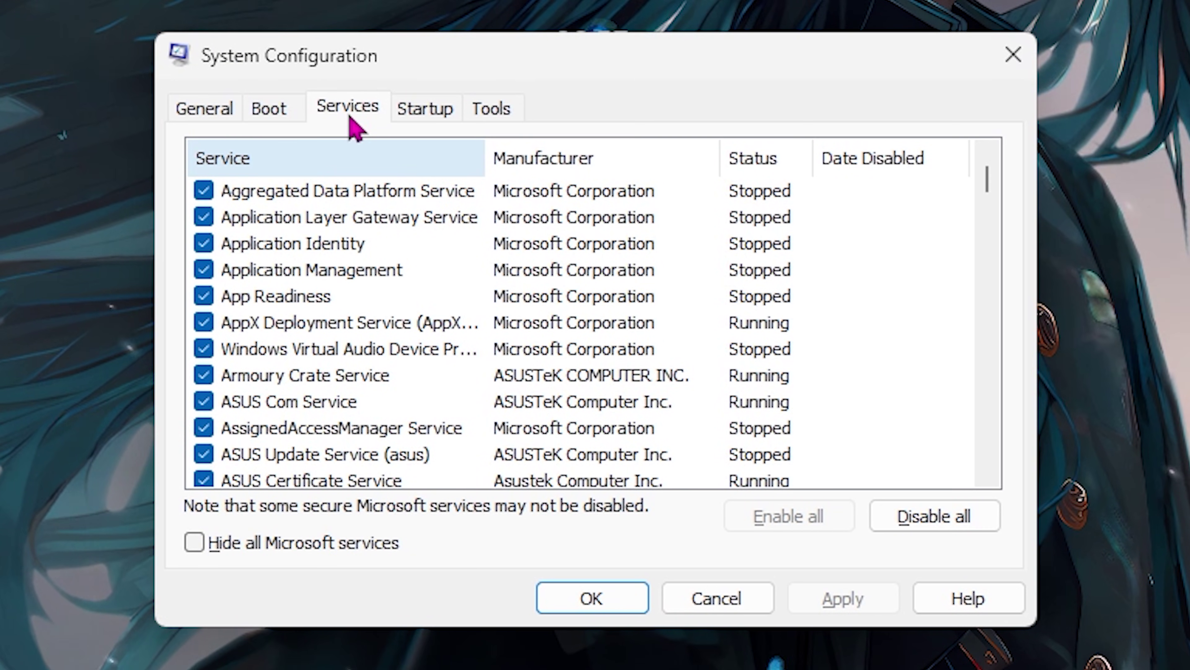
left_click(194, 543)
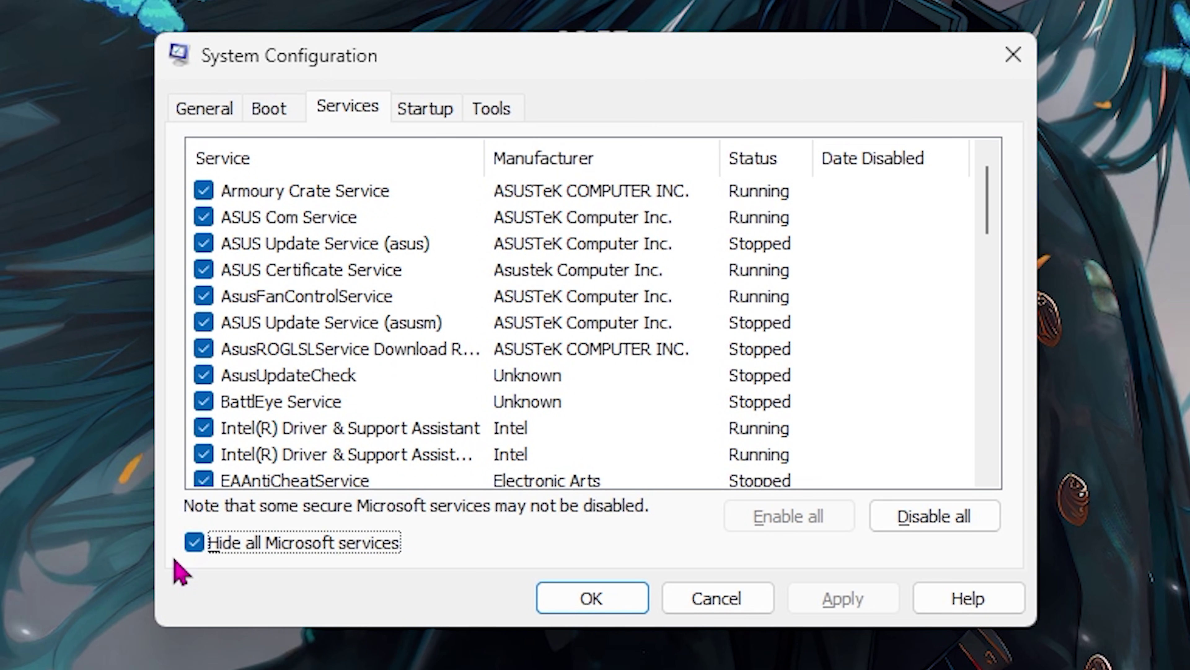
Review the remaining third-party services and disable Armoury Crate Service, ASUS Com Service and ASUS Update Service (asus).
scroll(301, 322, "down", 12)
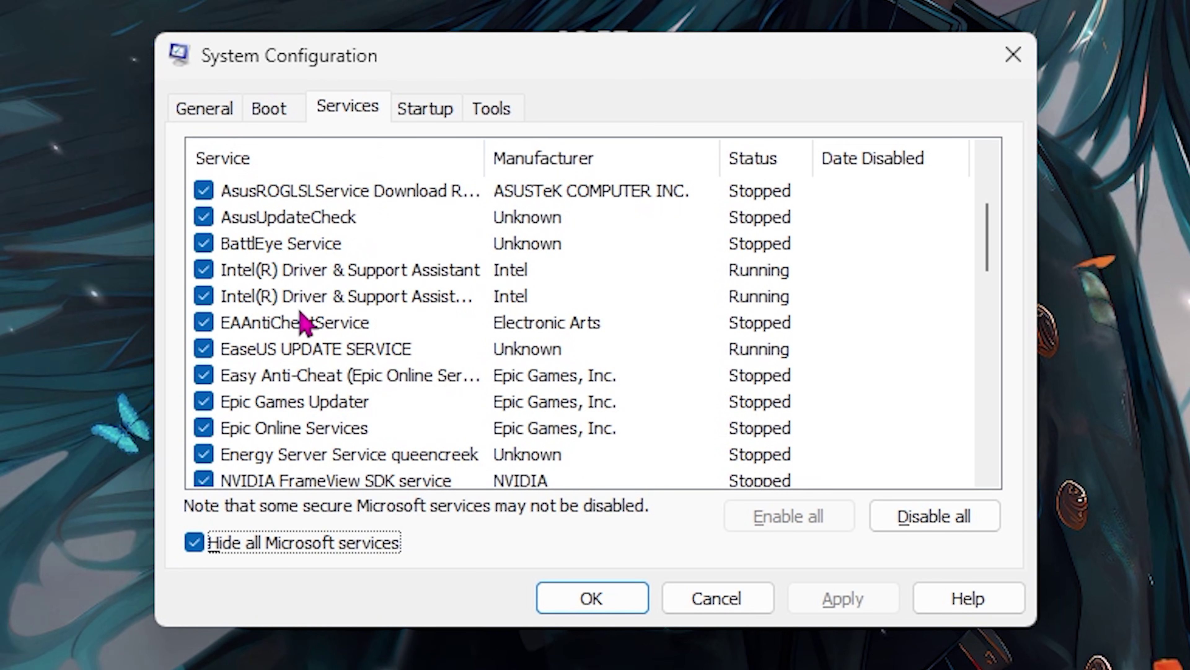
scroll(303, 322, "up", 12)
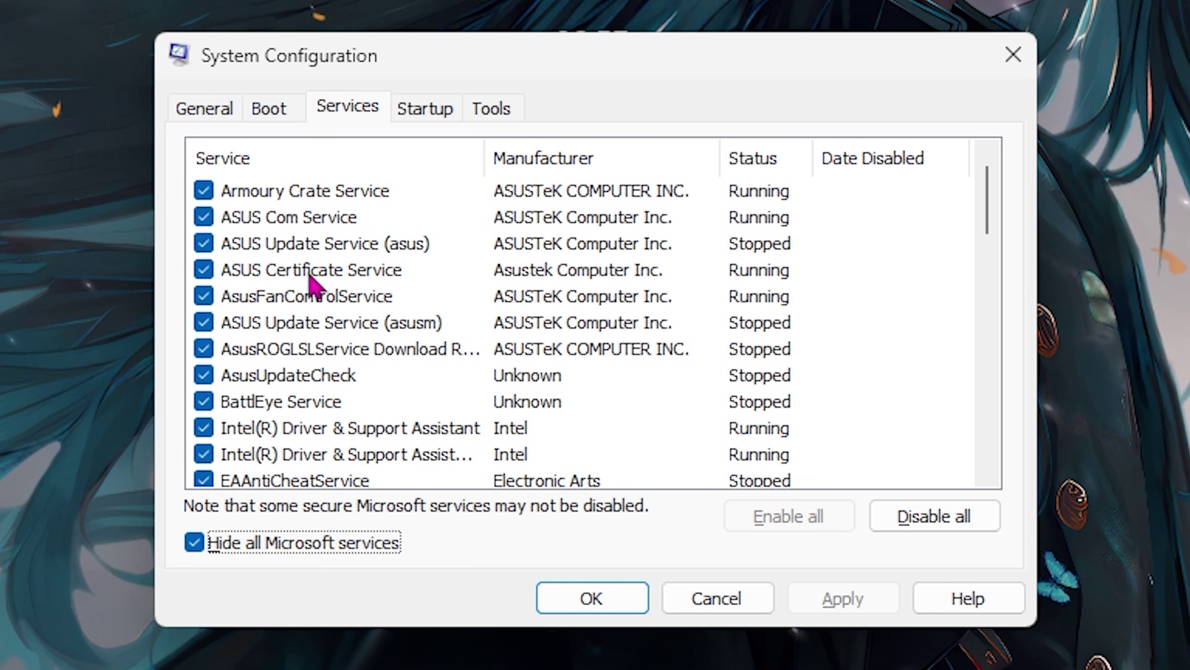
left_click(204, 190)
left_click(203, 217)
left_click(204, 243)
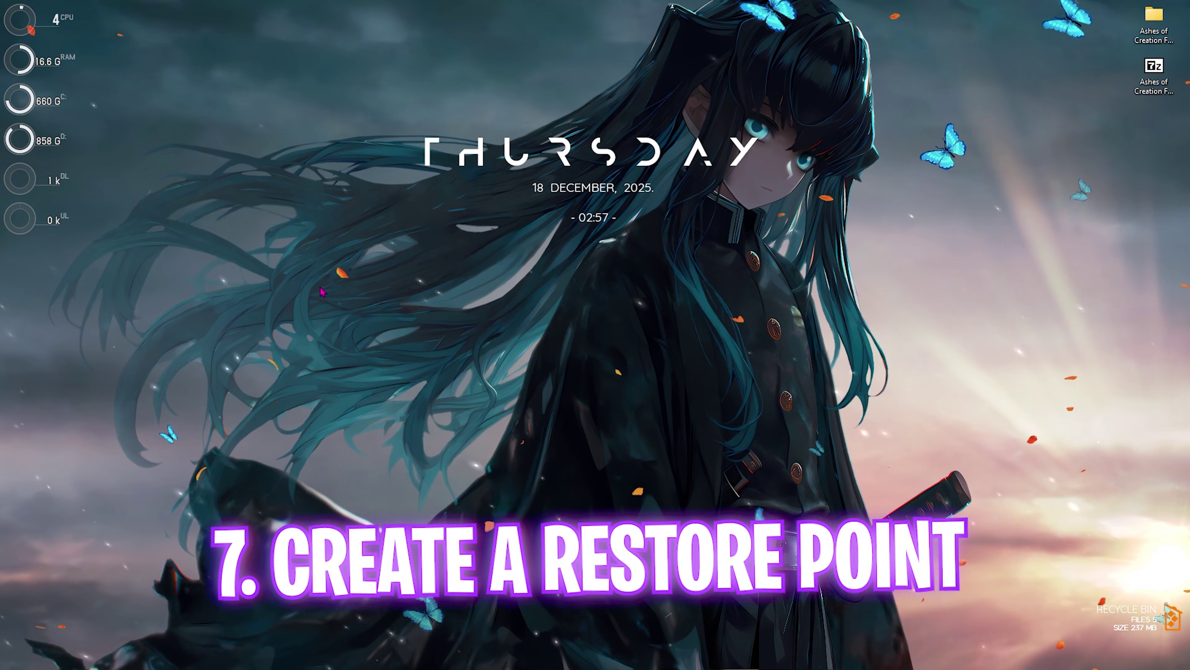
Create a system restore point described as "Ashes of Creation" with the C: drive selected, and close System Properties.
key("super")
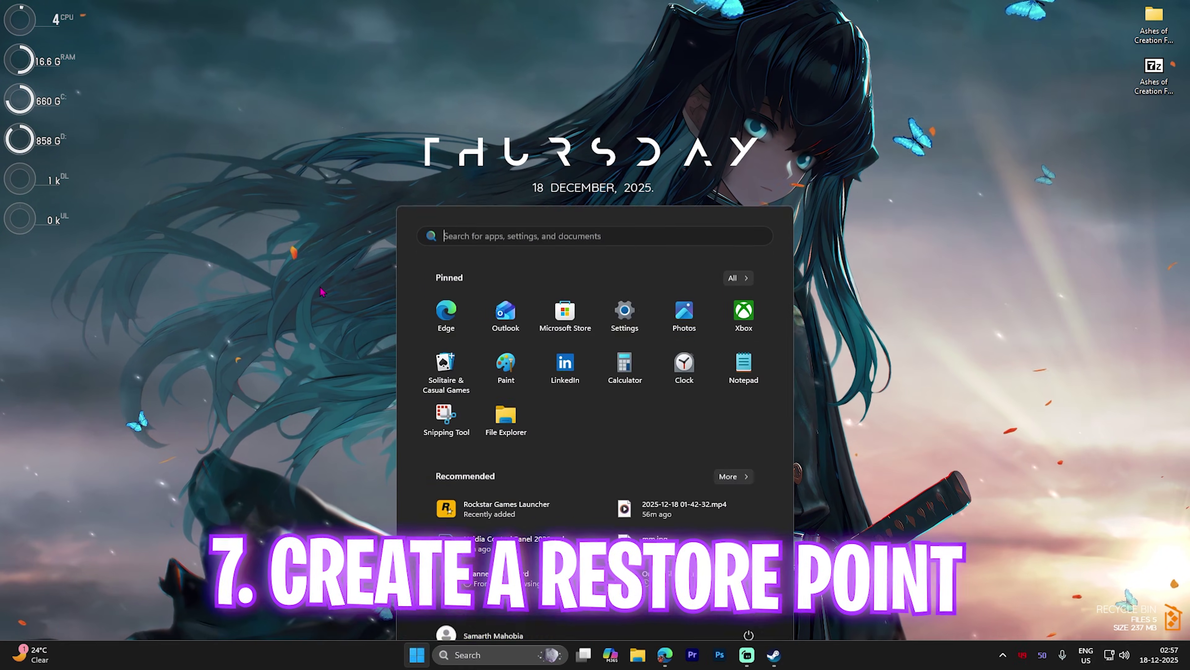
type("create a restore point")
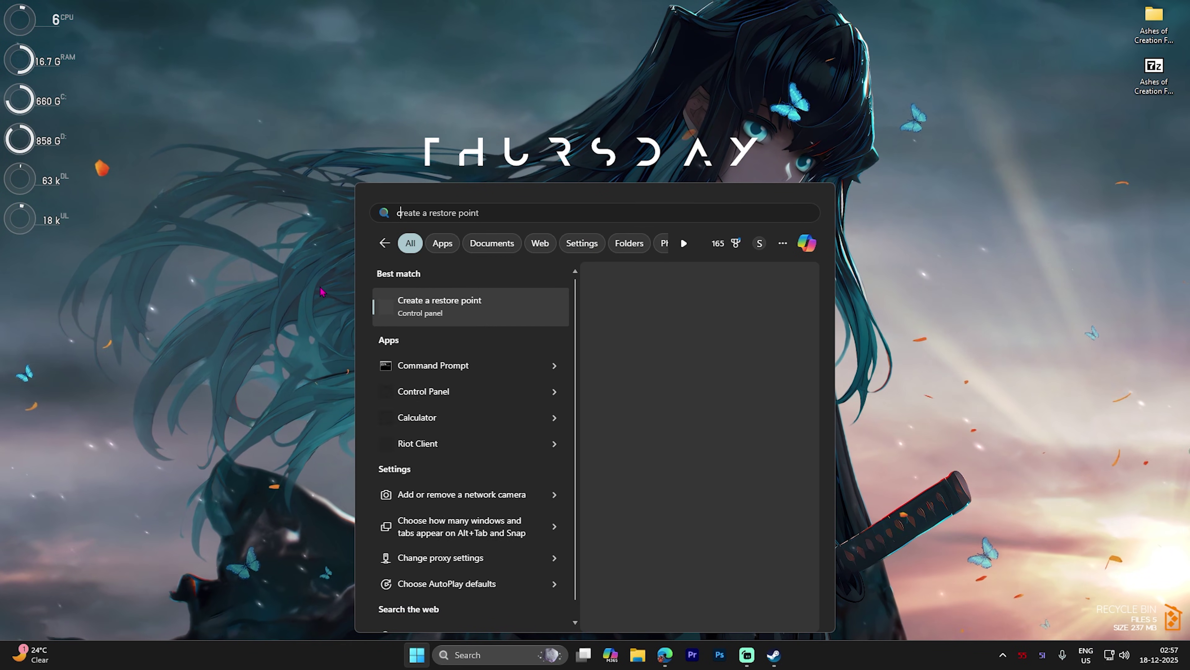
key("Return")
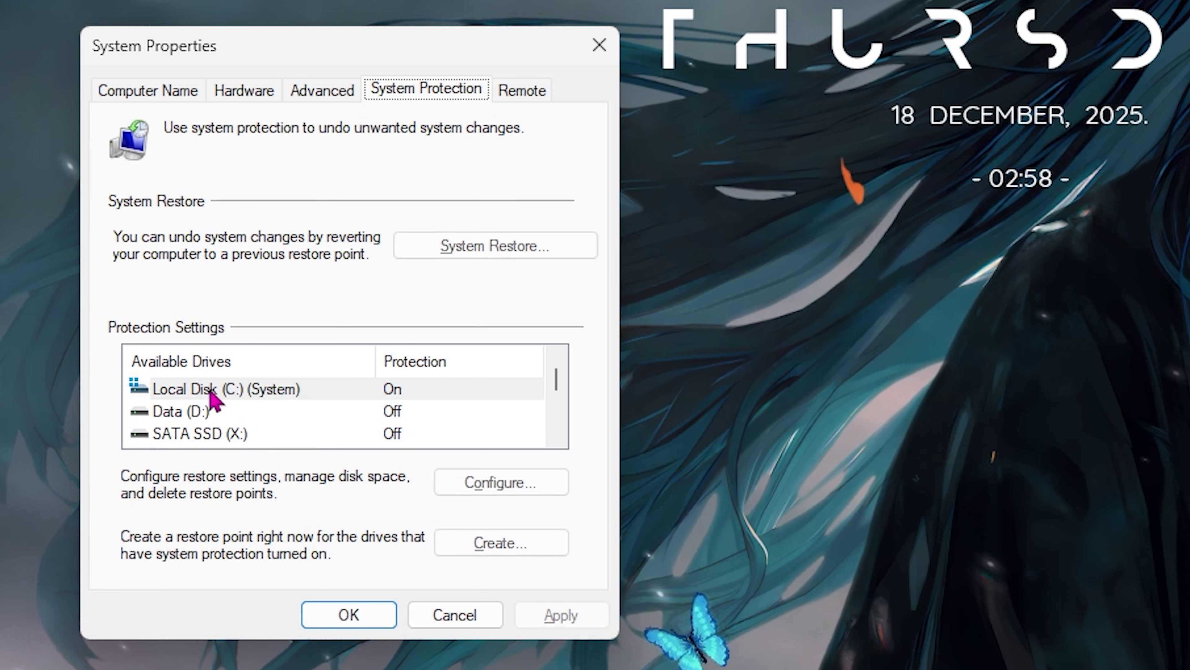
left_click(211, 394)
left_click(488, 541)
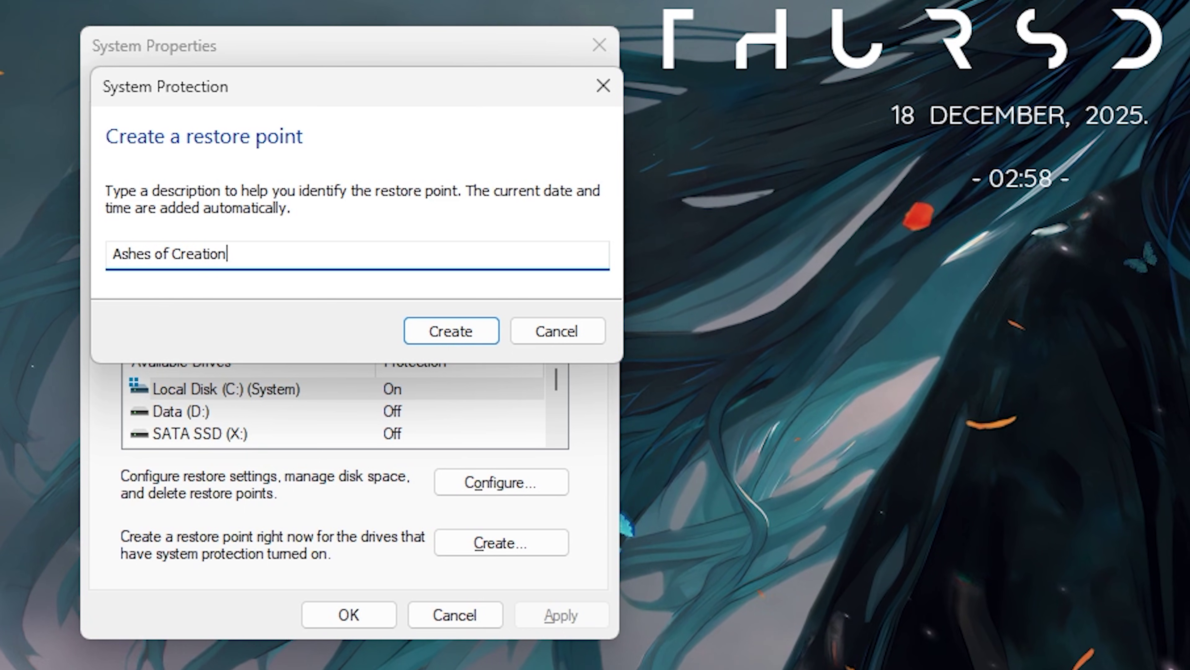
key("Return")
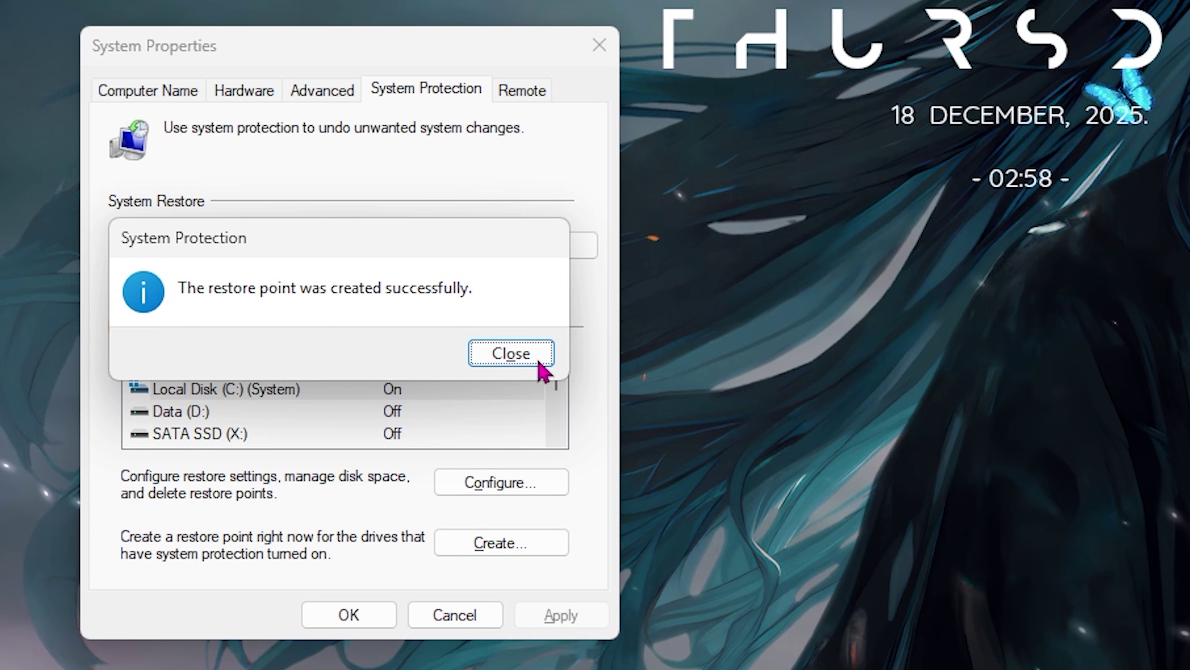
left_click(541, 357)
left_click(604, 46)
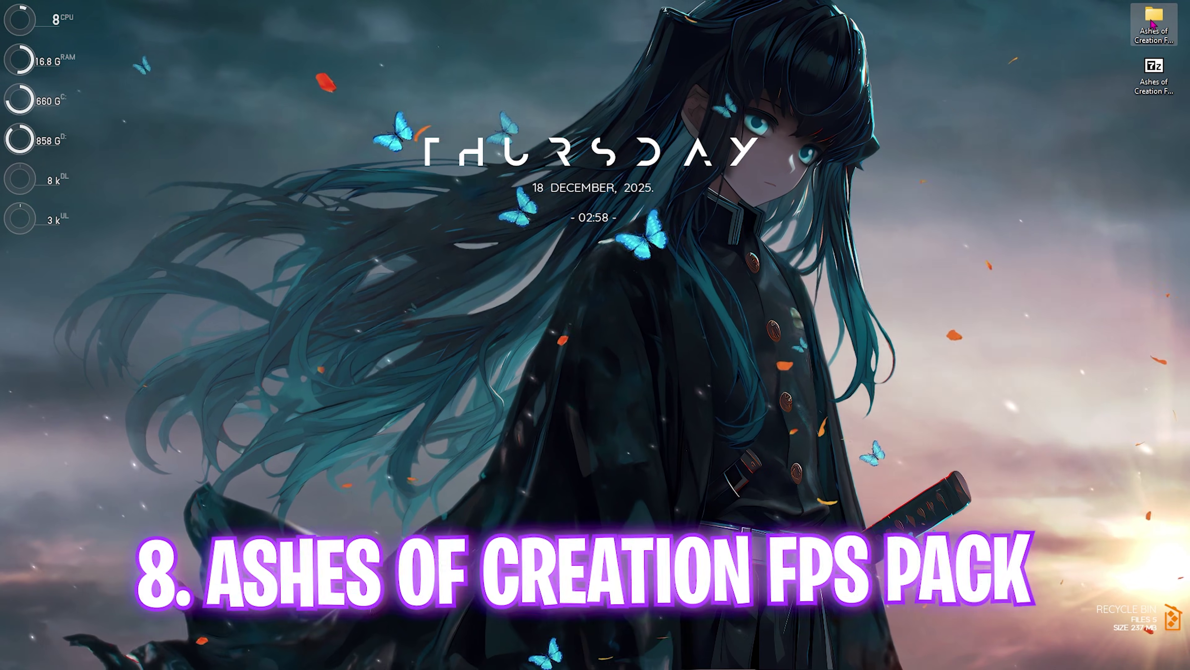
Open the Ashes of Creation FPS Pack folder and examine the AMD and INTEL registry files under 1 - CPU Priority.
double_click(1154, 23)
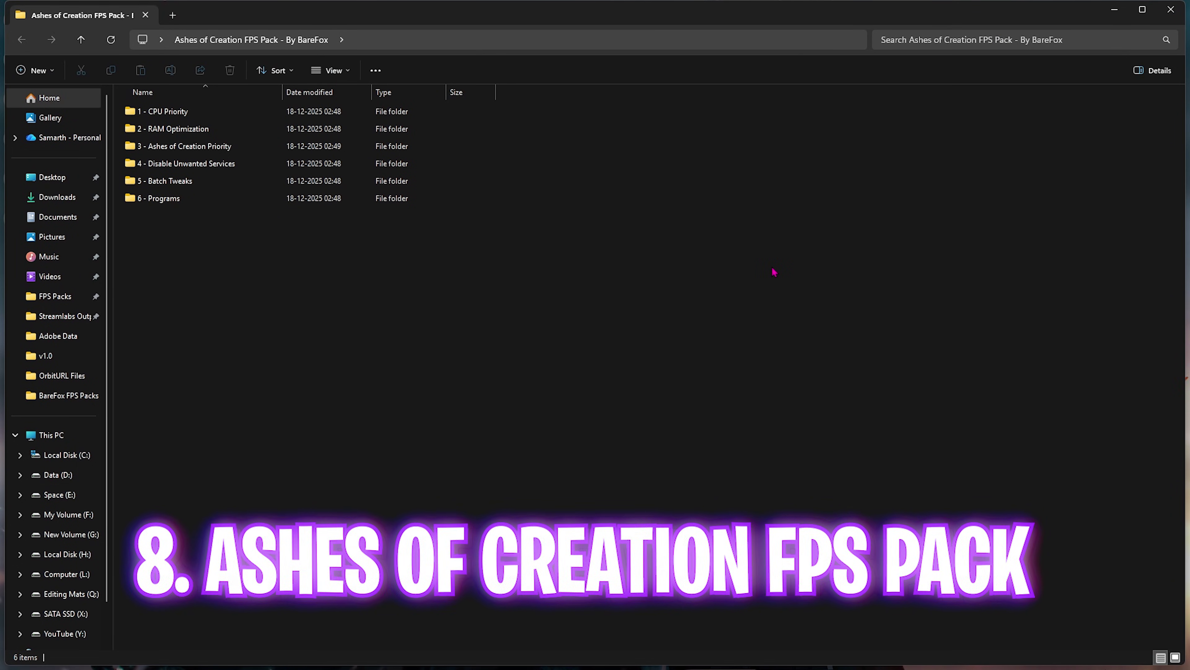
double_click(203, 118)
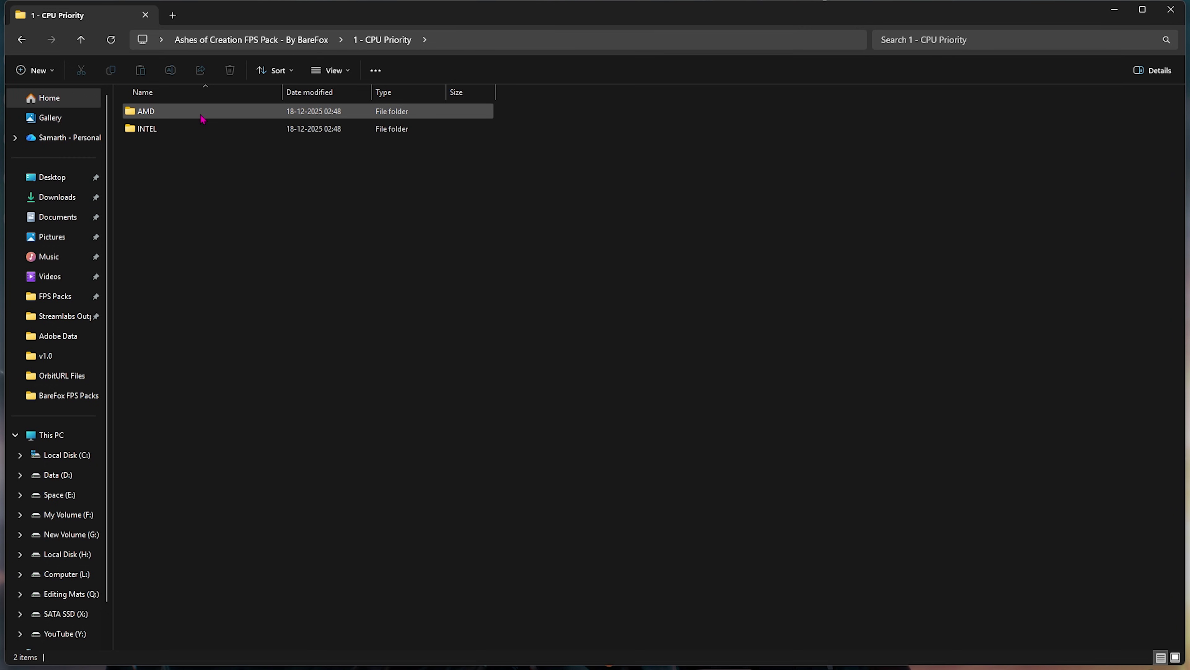
double_click(202, 118)
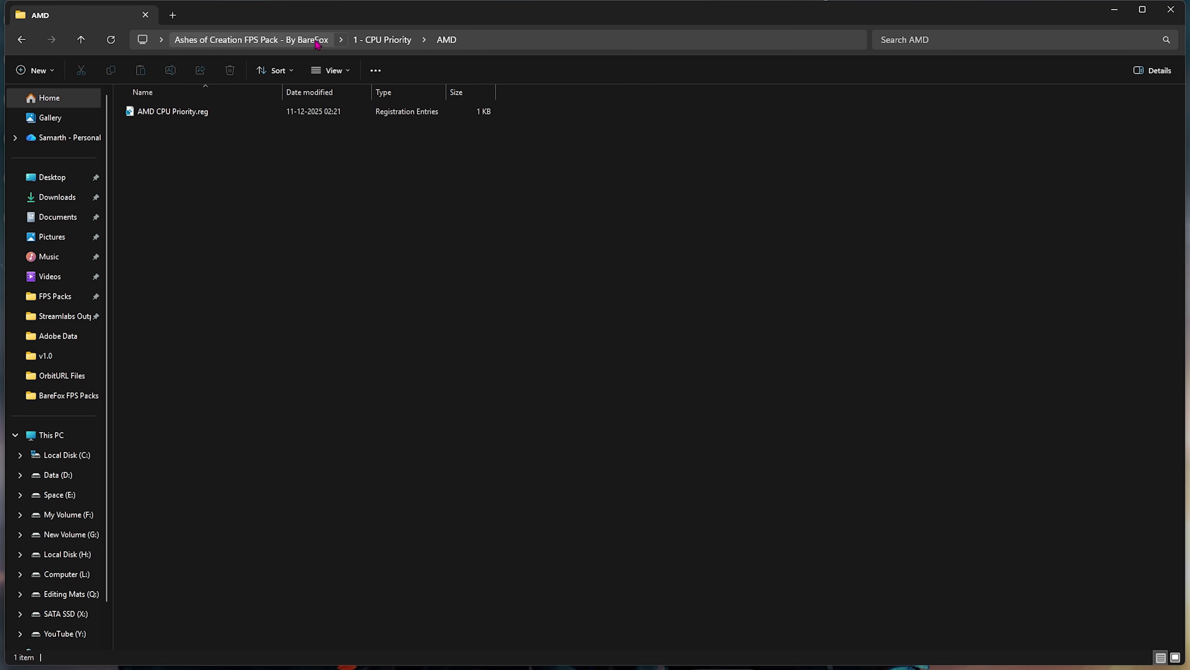
left_click(251, 39)
double_click(180, 117)
double_click(170, 127)
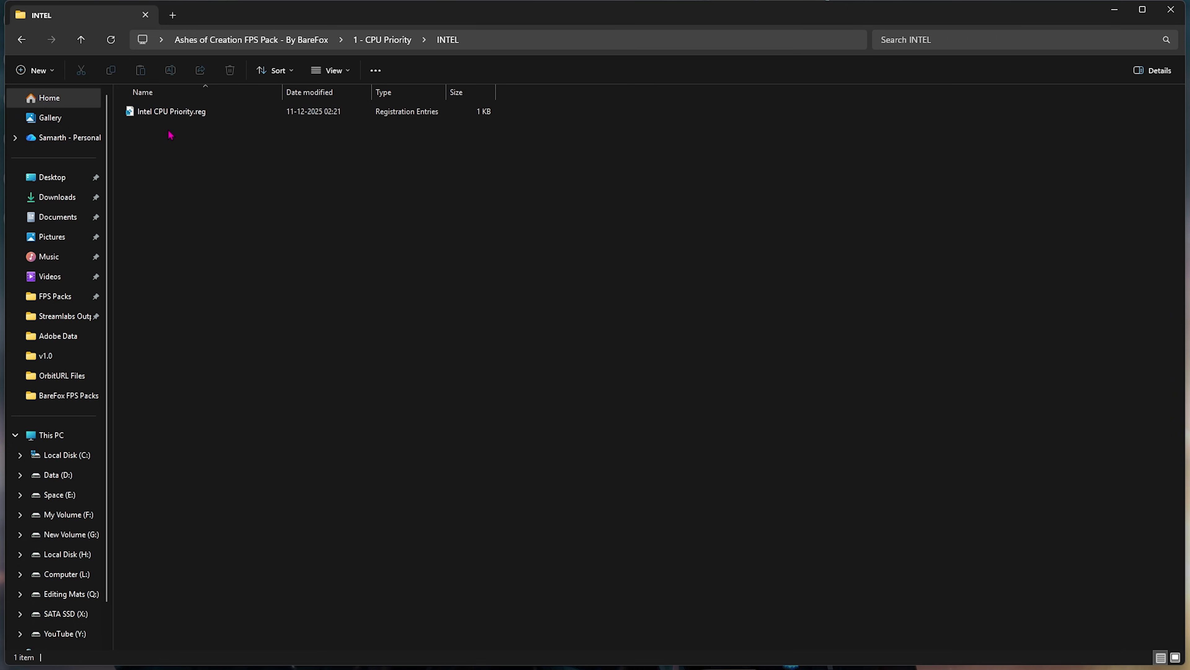
Go to the pack's 2 - RAM Optimization folder and select the 32GB Ram.reg file.
key("alt+Up")
key("alt+Up")
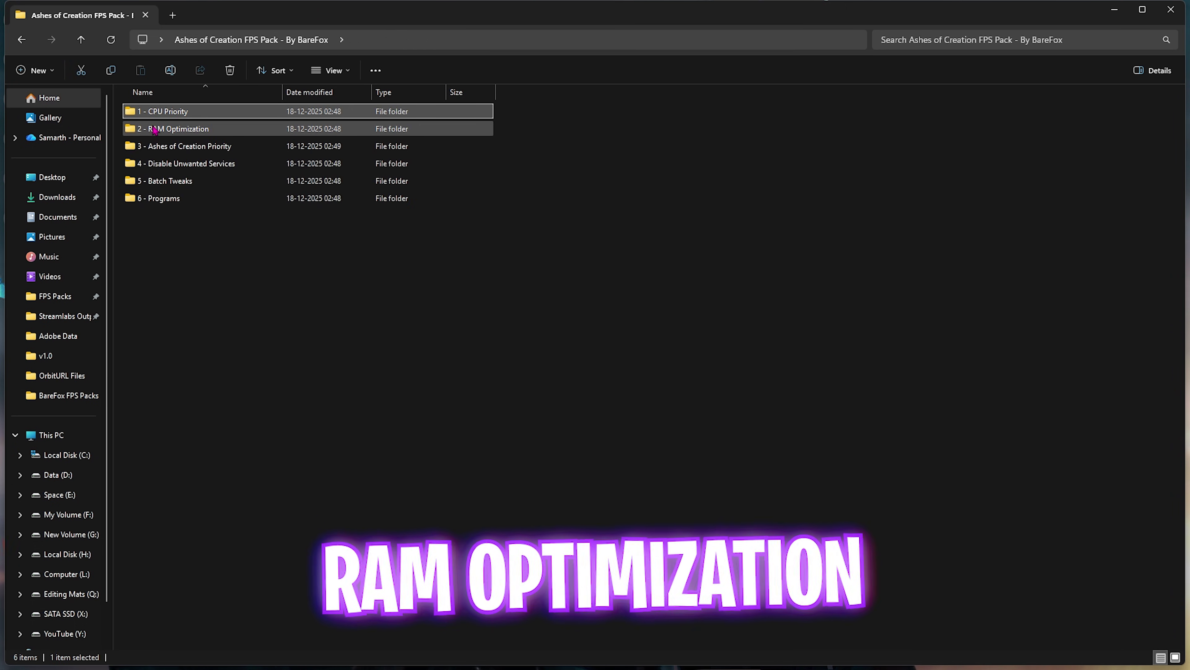
double_click(153, 127)
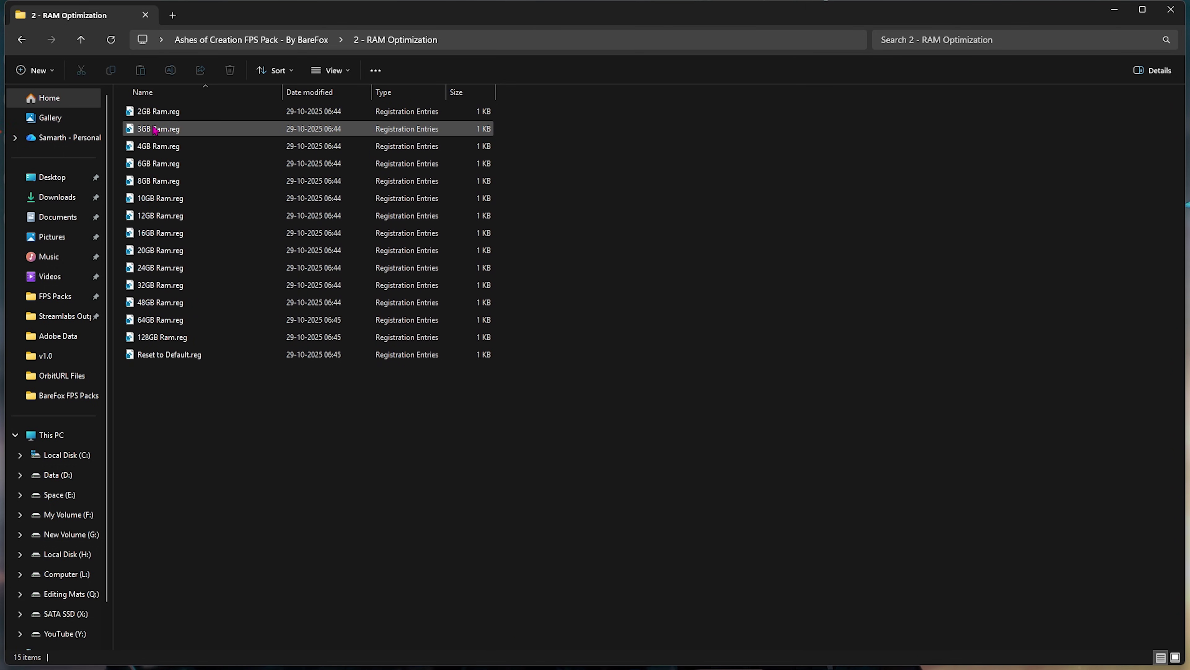
left_click(214, 287)
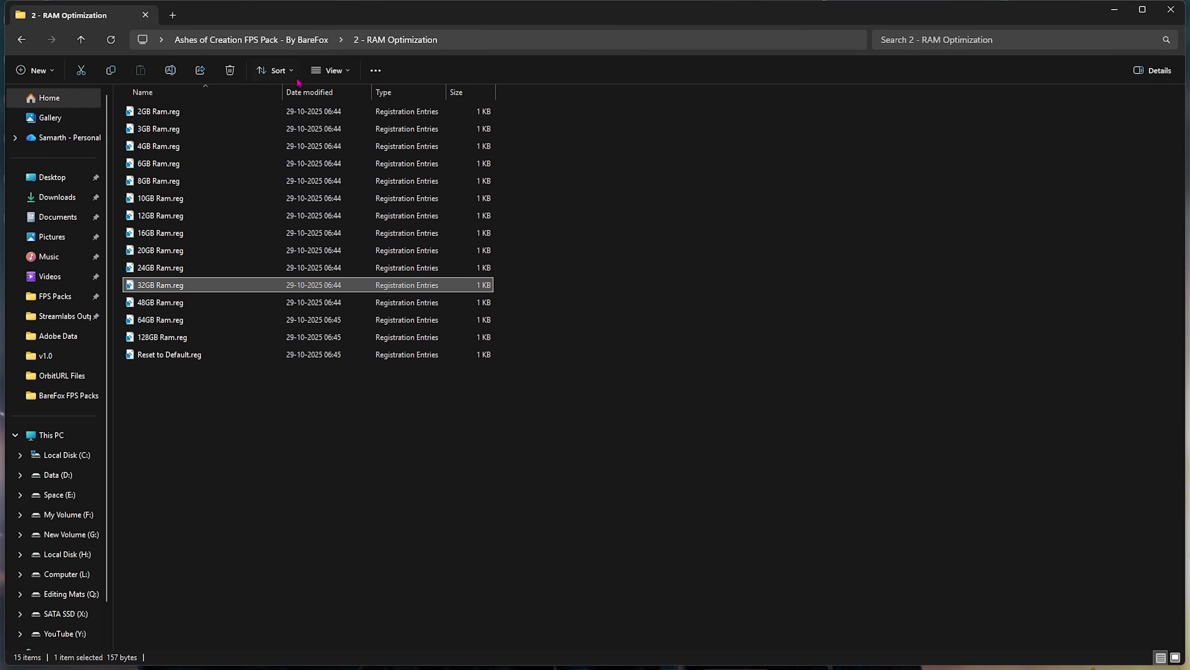
Examine the registry files in the pack's 3 - Ashes of Creation Priority and 4 - Disable Unwanted Services folders.
key("alt+Up")
double_click(164, 147)
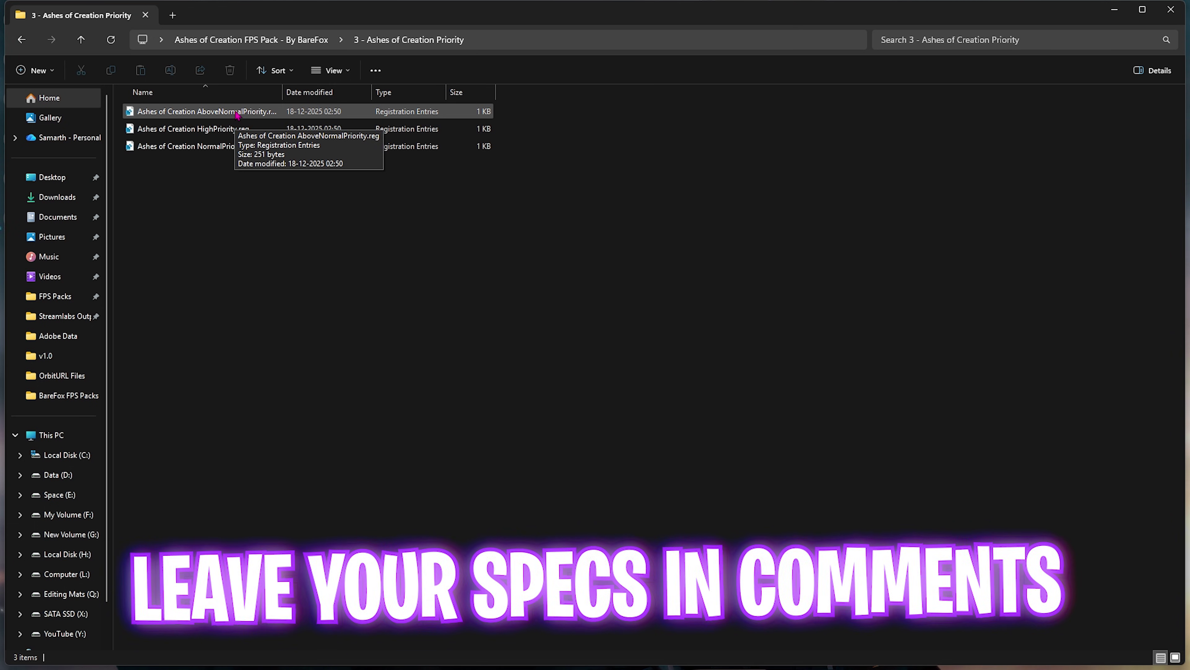
key("alt+Up")
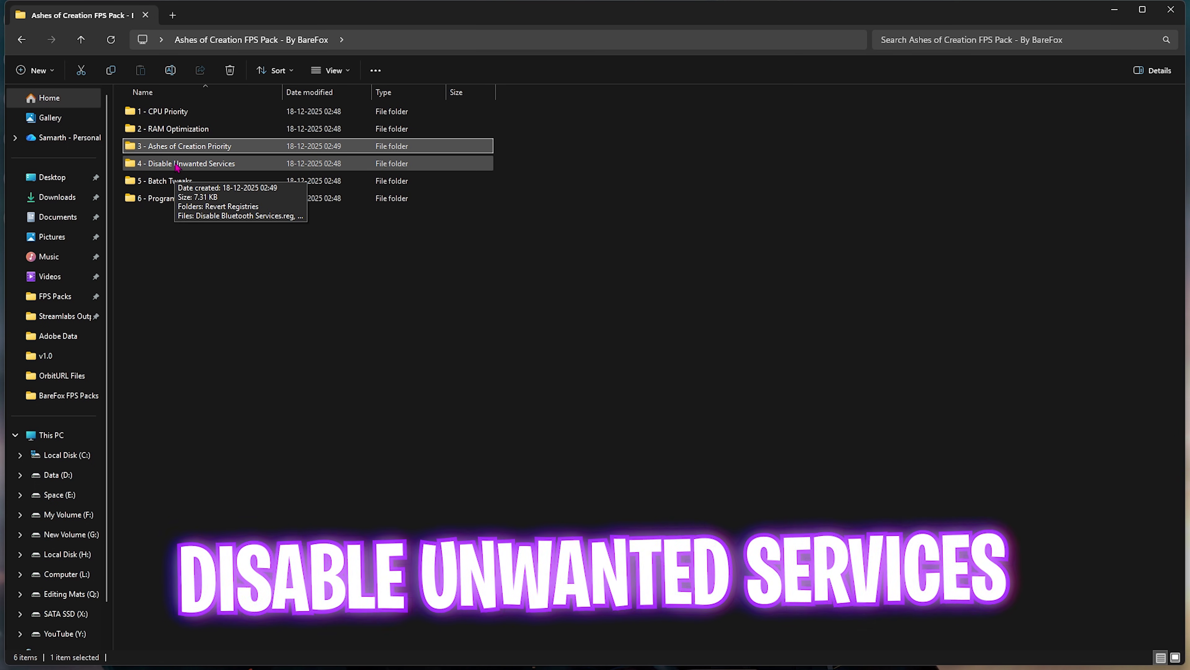
double_click(177, 164)
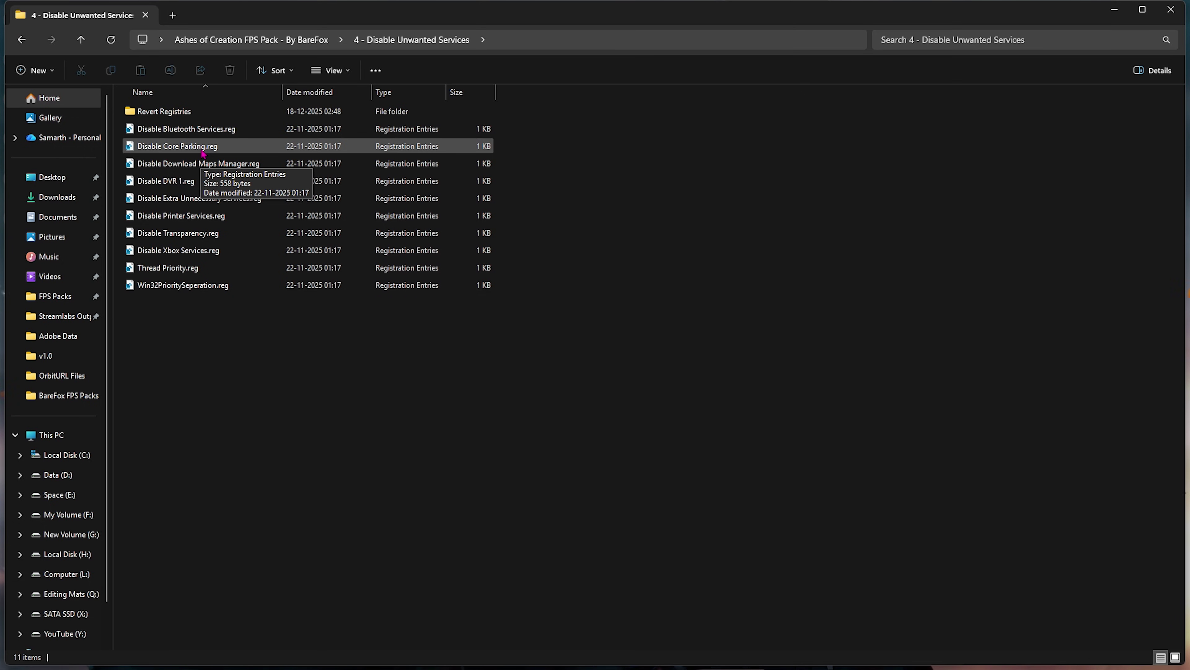
Examine the Disable Bluetooth Services registry file and the Revert Registries subfolder, and return to the pack's main folder.
left_click(197, 129)
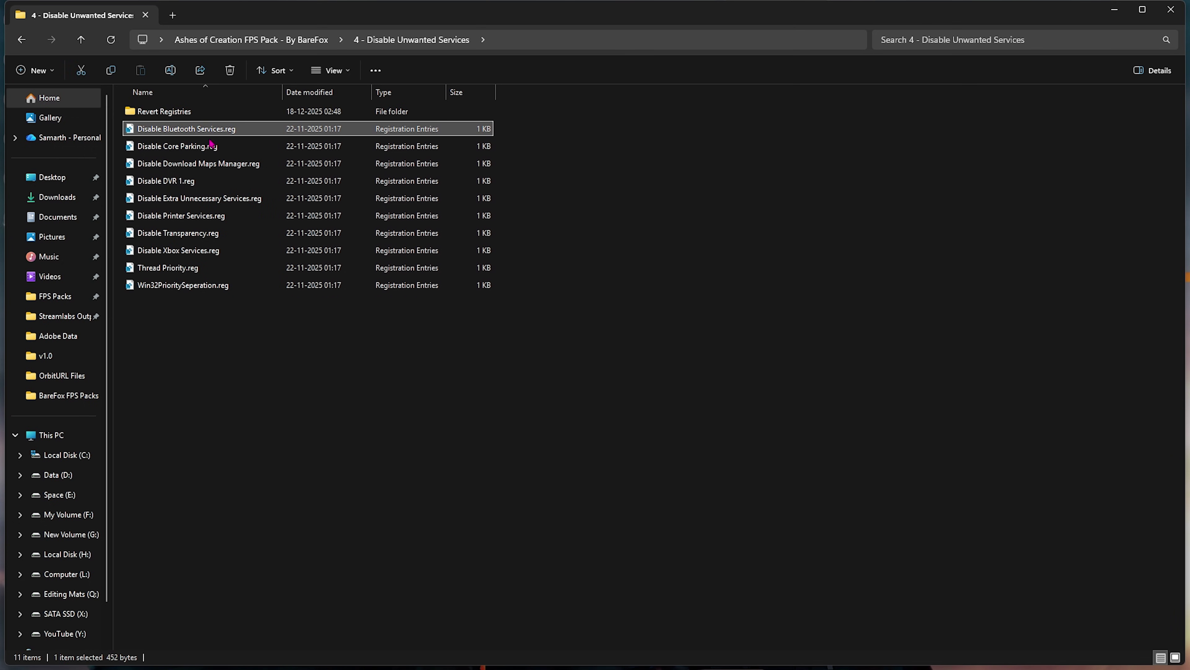
left_click(269, 388)
double_click(172, 115)
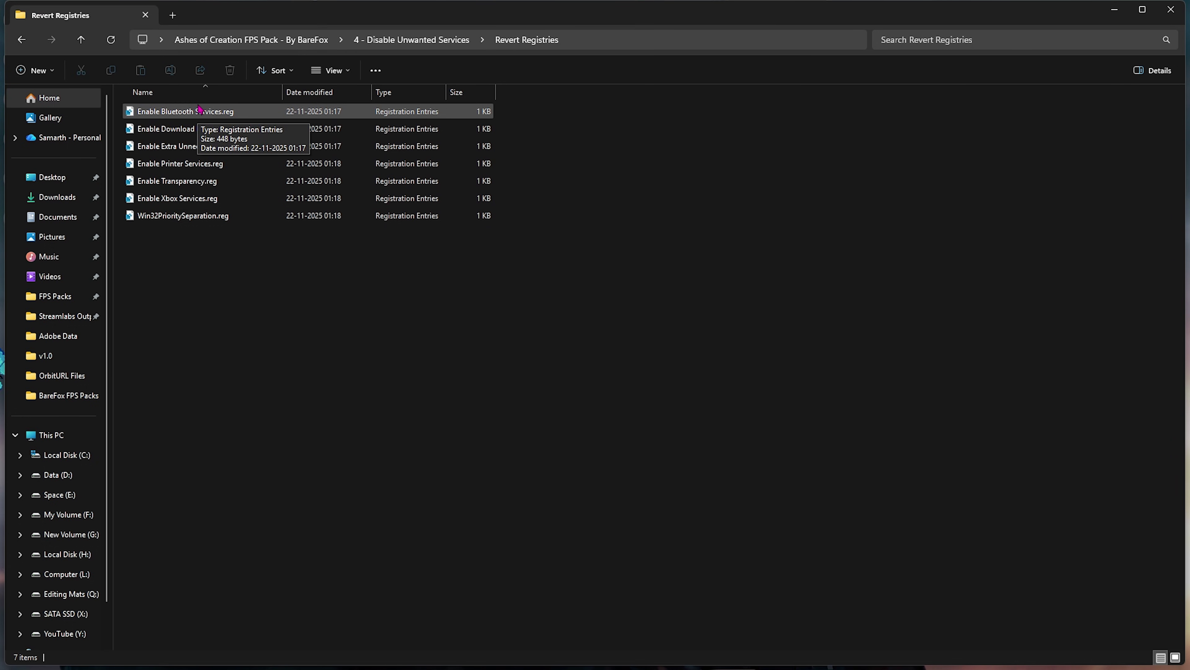
left_click(248, 39)
Examine the Latency Tweaks, Disable Process Mitigation and Disable Memory Compression scripts in the pack's 5 - Batch Tweaks folder.
double_click(173, 181)
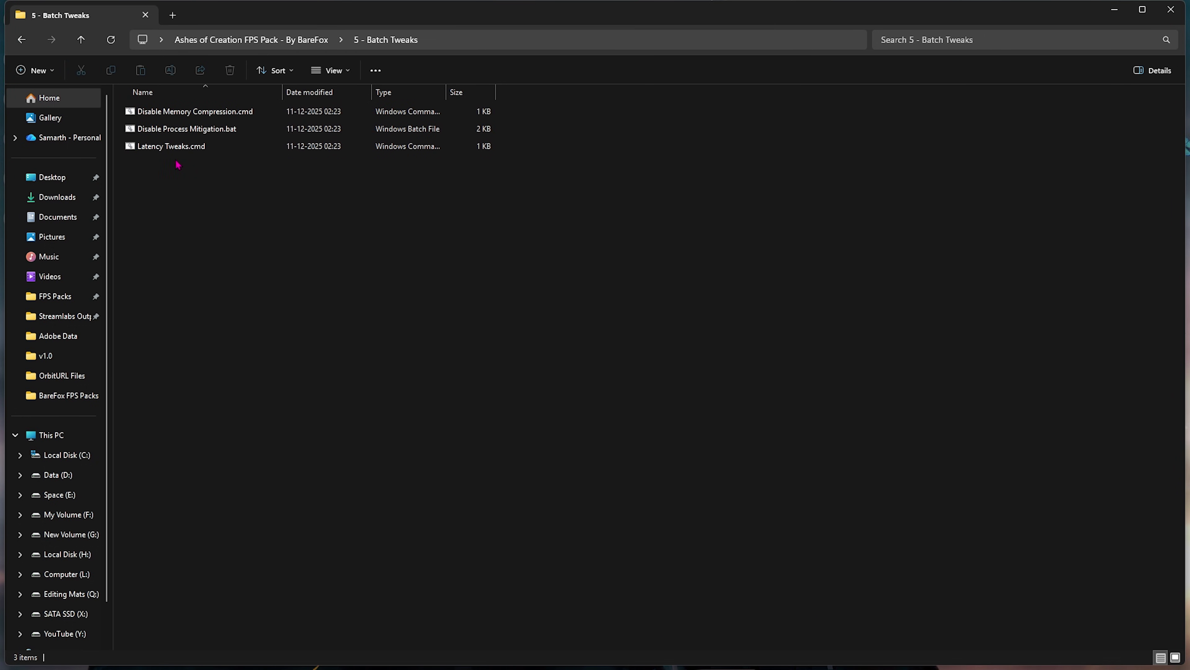
left_click(173, 147)
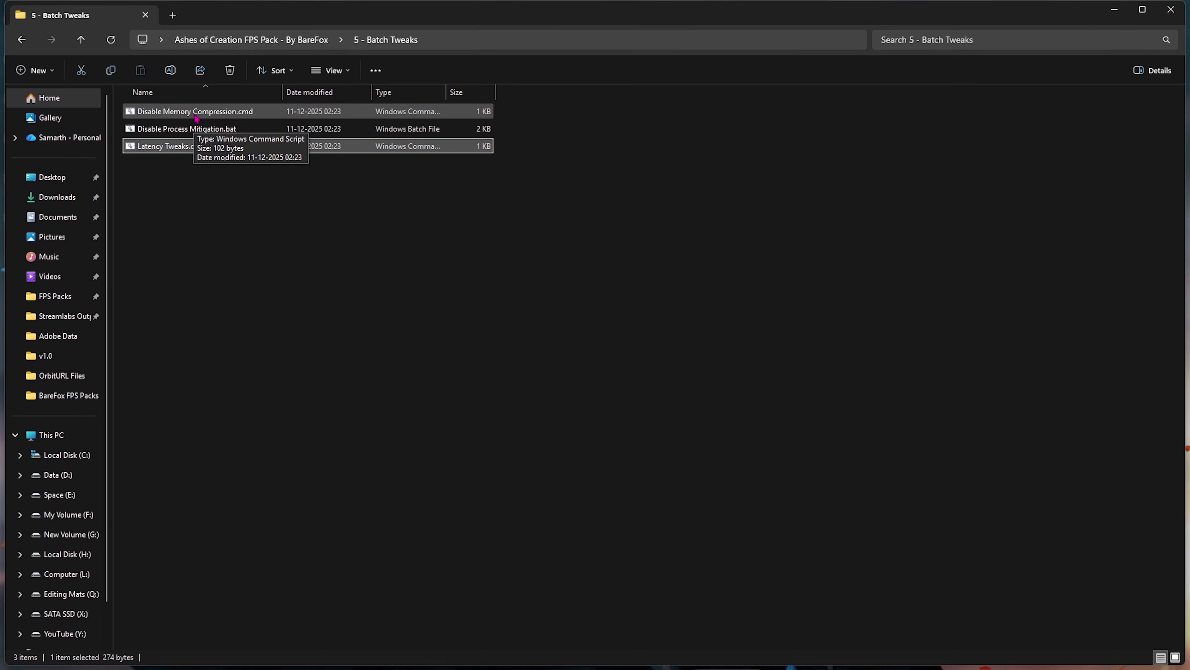
left_click(187, 128)
left_click(217, 146)
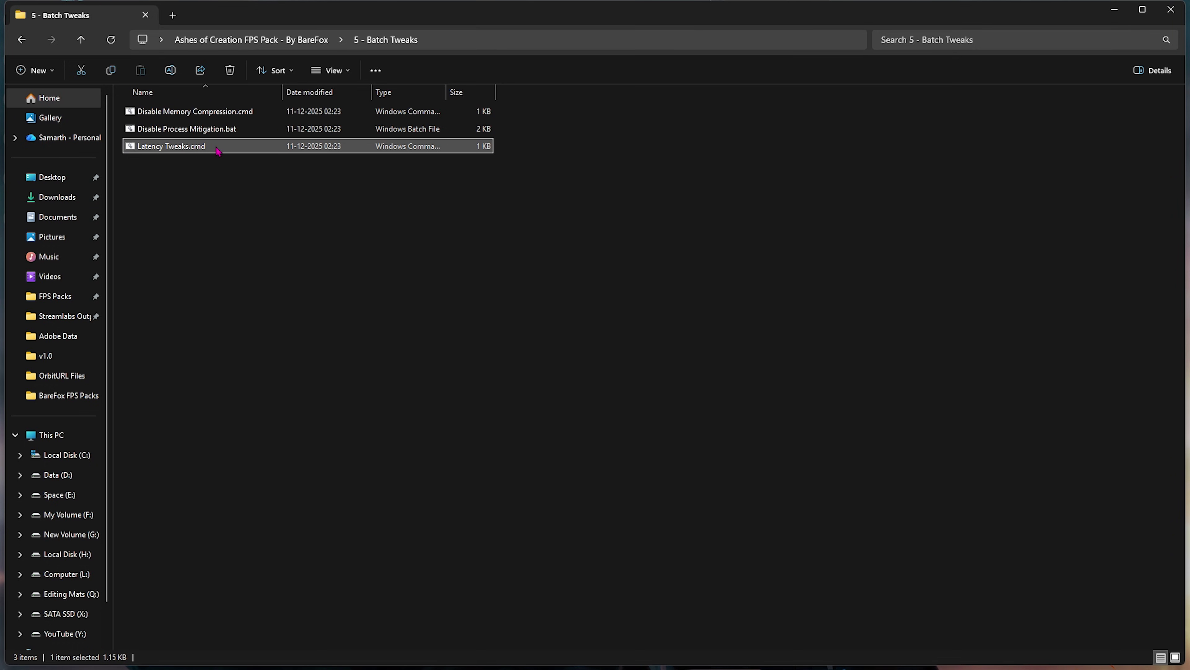
right_click(210, 111)
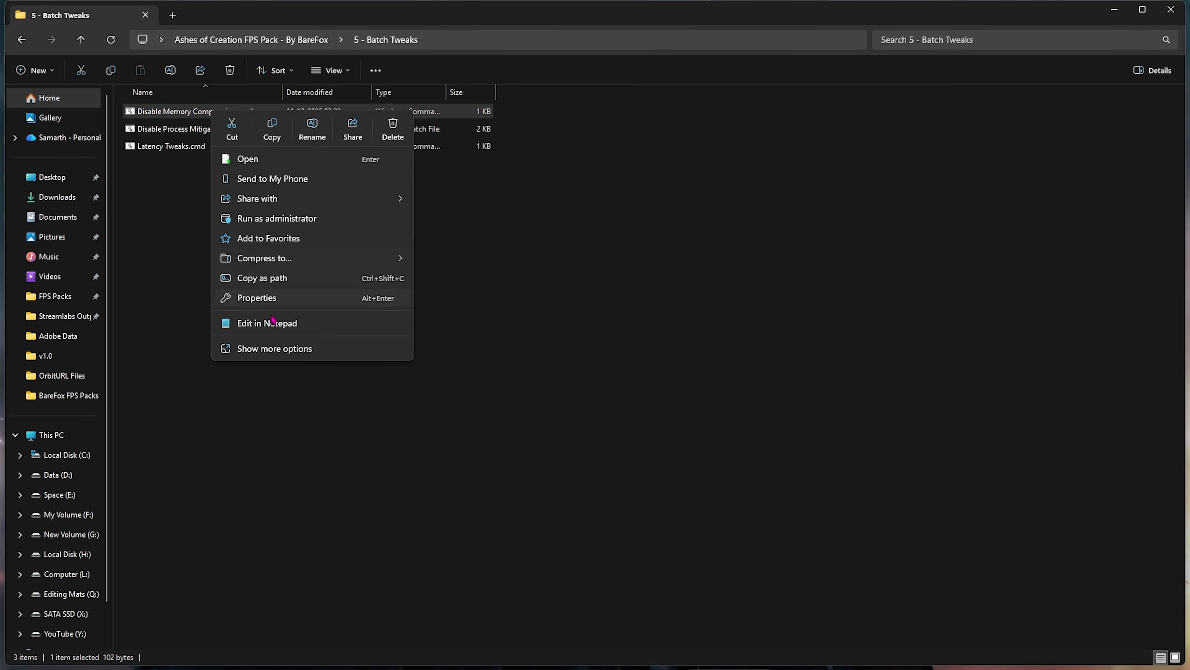
left_click(263, 314)
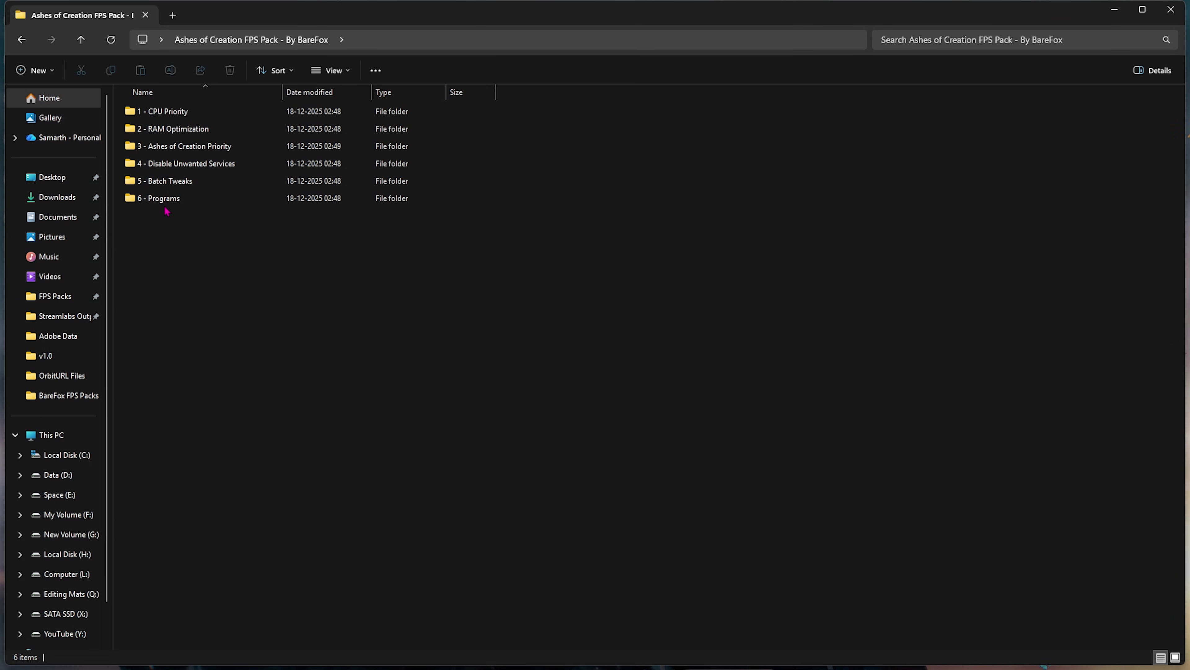
Run Clean Temporary Files.bat from the 6 - Programs folder as administrator and delete all temporary files.
double_click(167, 199)
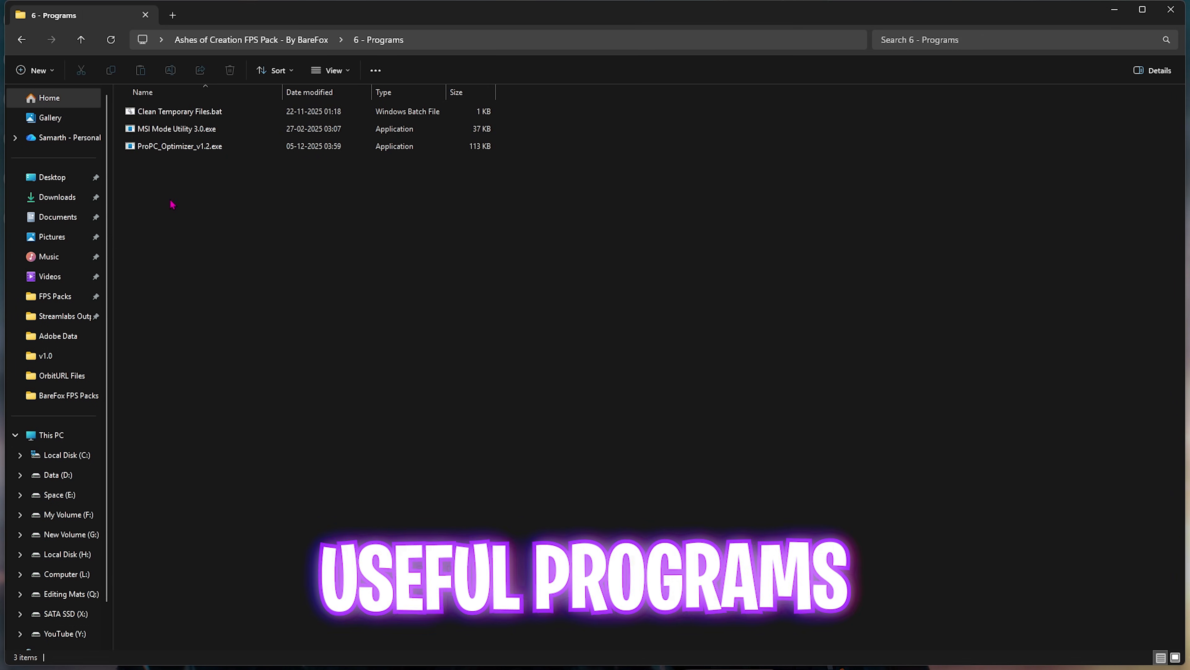
right_click(183, 113)
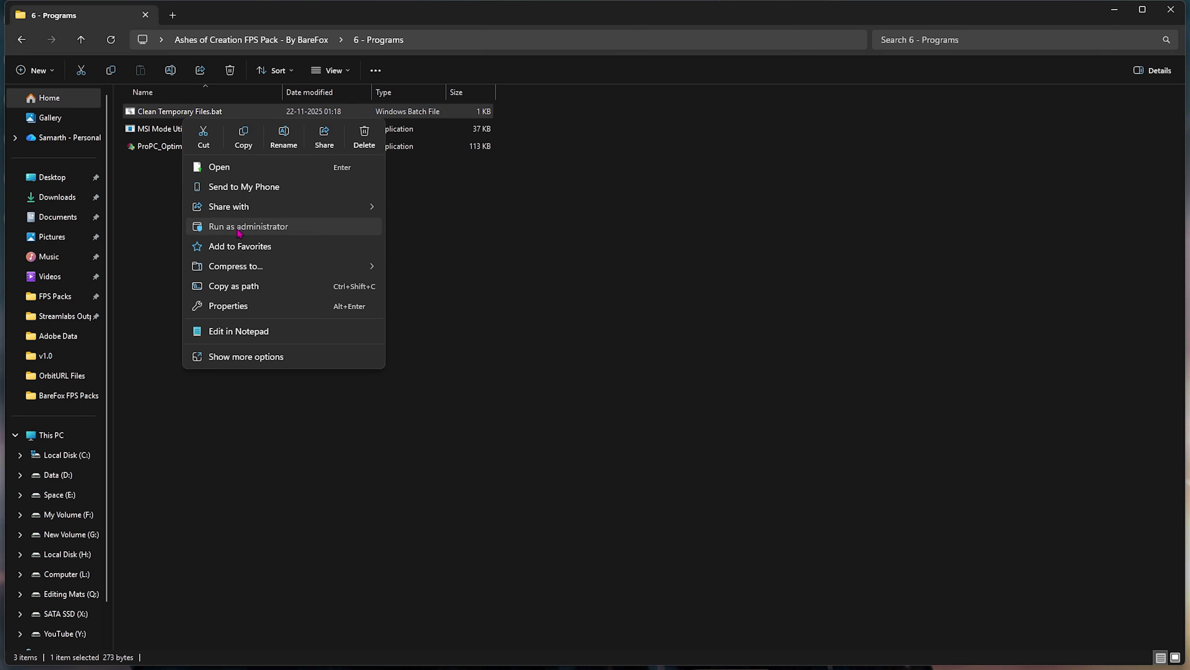
left_click(225, 227)
left_click(558, 464)
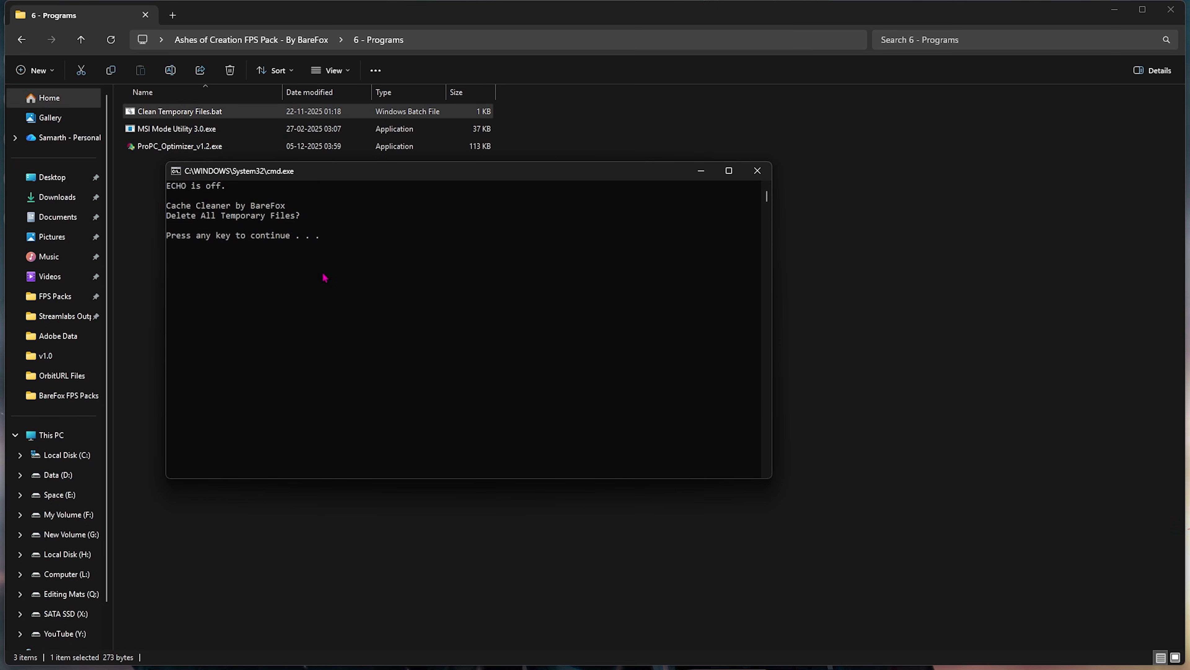
key("Return")
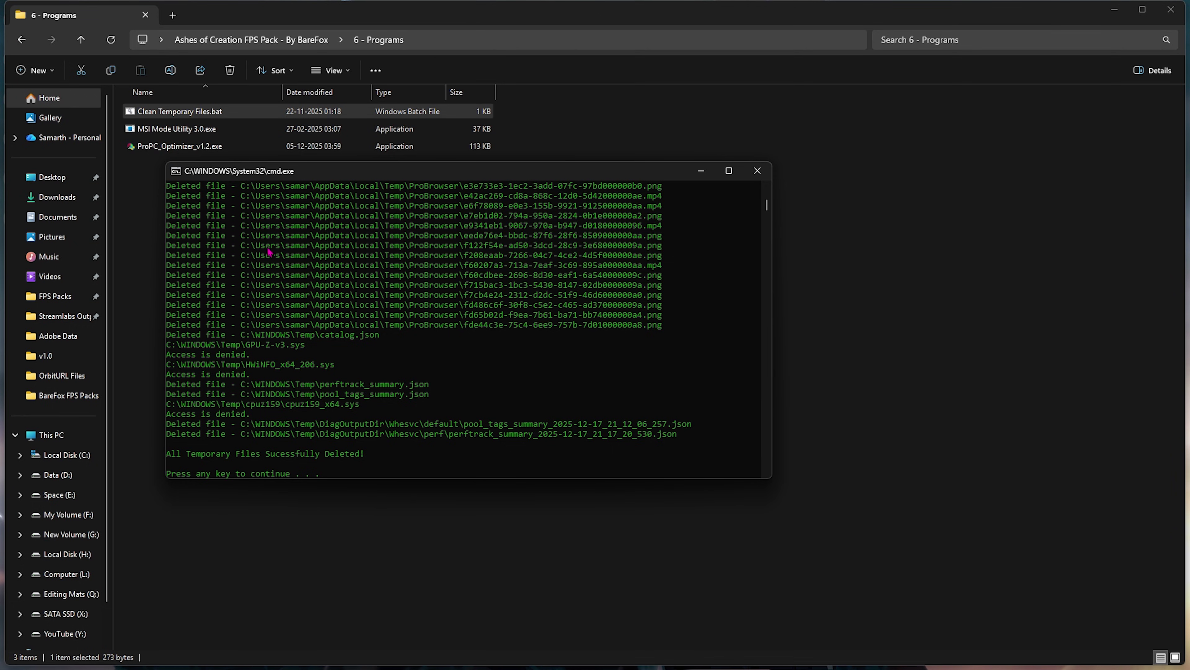
key("Return")
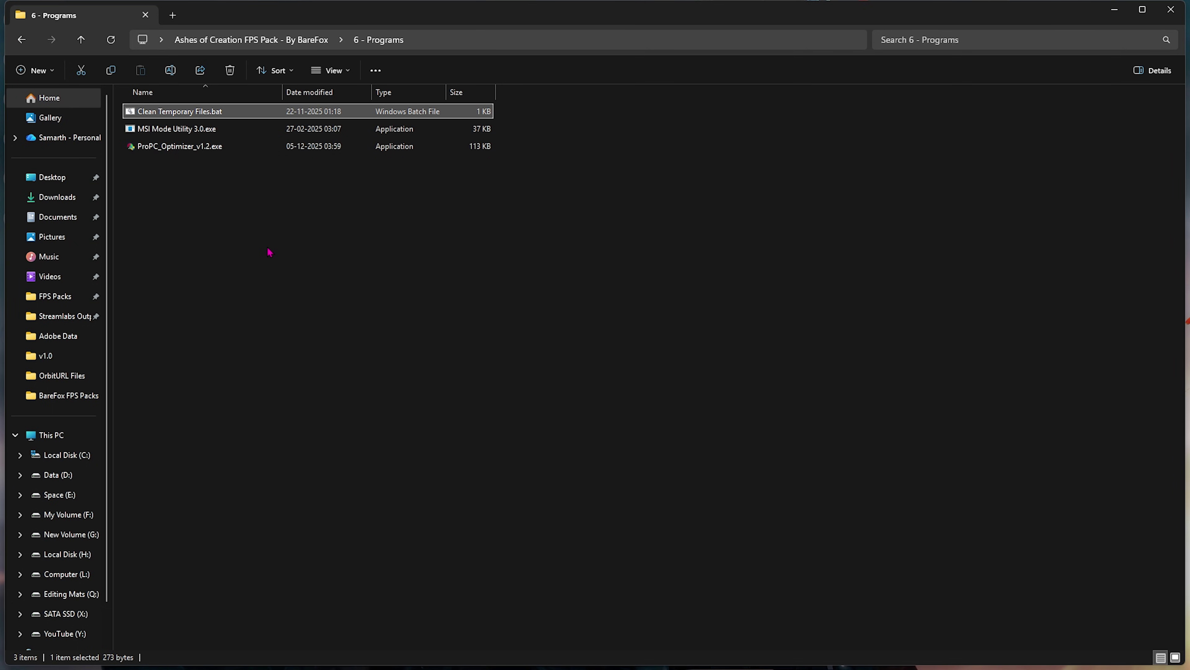
Run MSI Mode Utility 3.0 as administrator, check the interrupt settings of the NVIDIA GeForce RTX 5070 Ti, and close the utility.
left_click(186, 133)
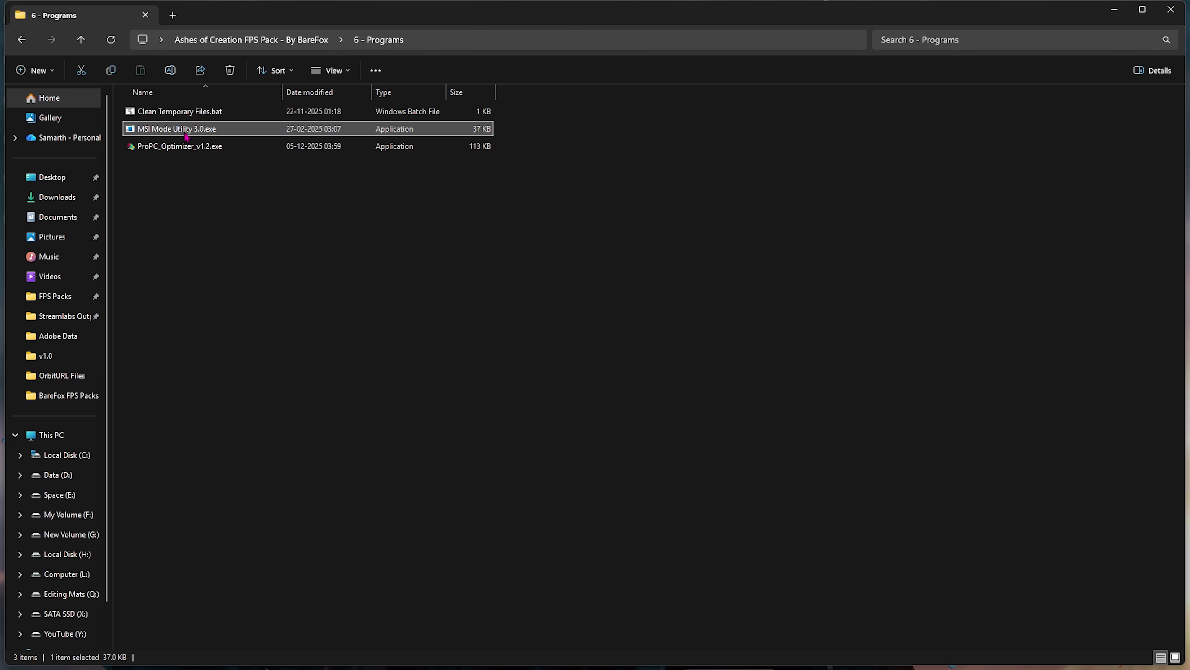
right_click(186, 135)
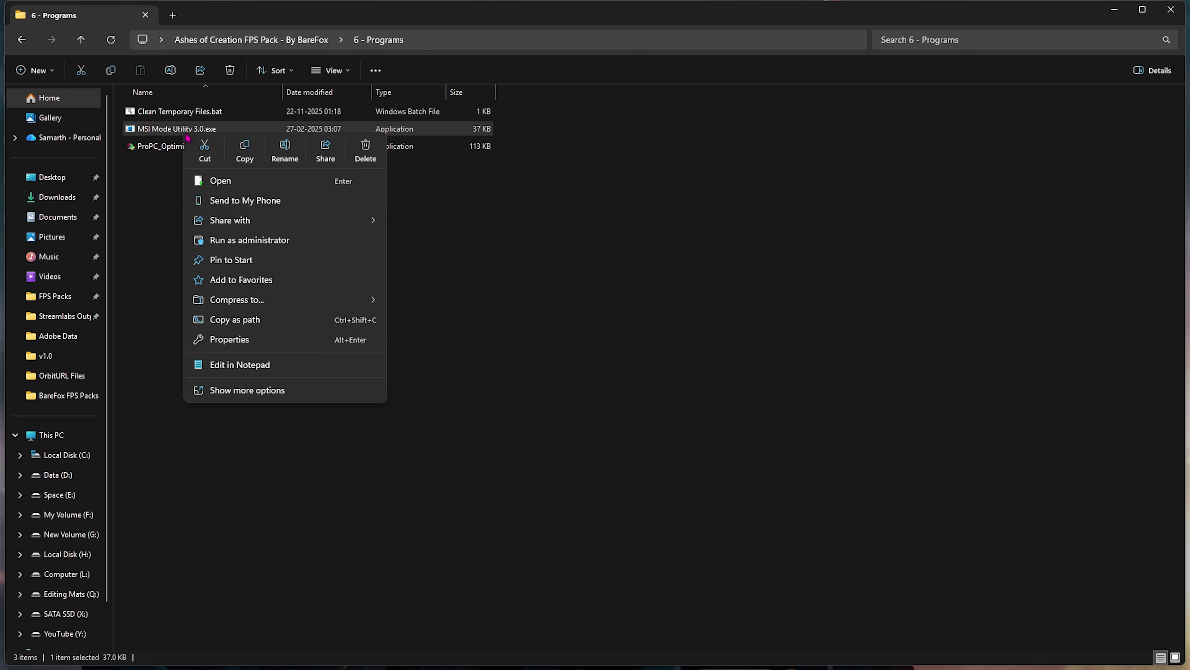
left_click(242, 242)
left_click(93, 65)
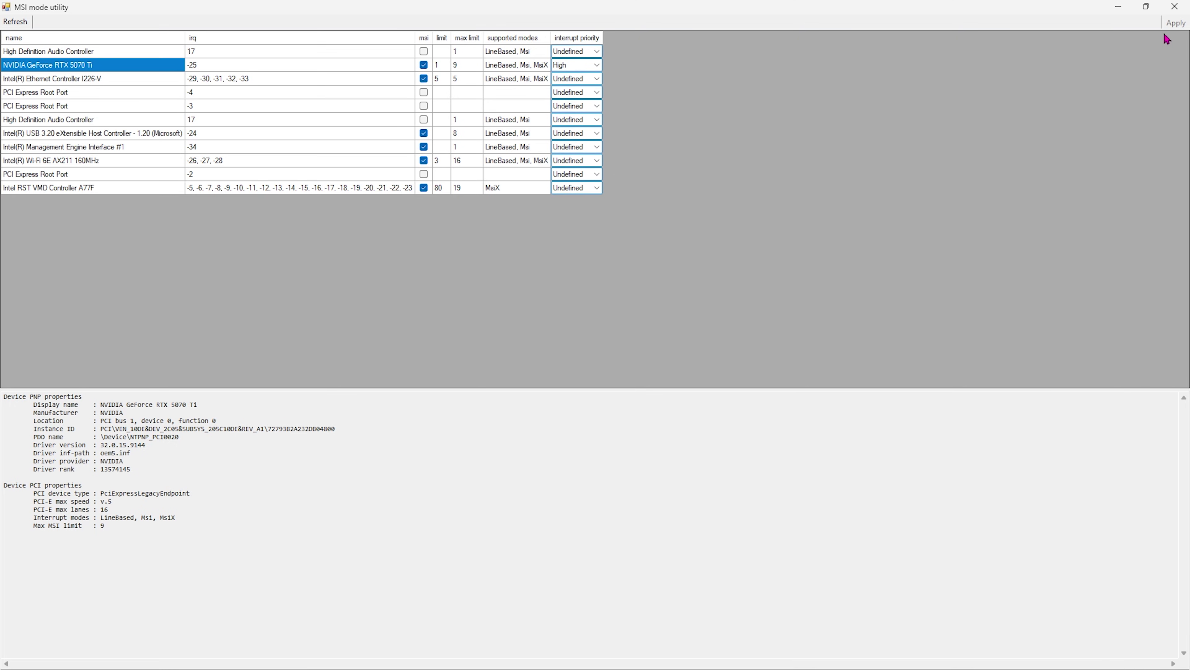
left_click(1176, 7)
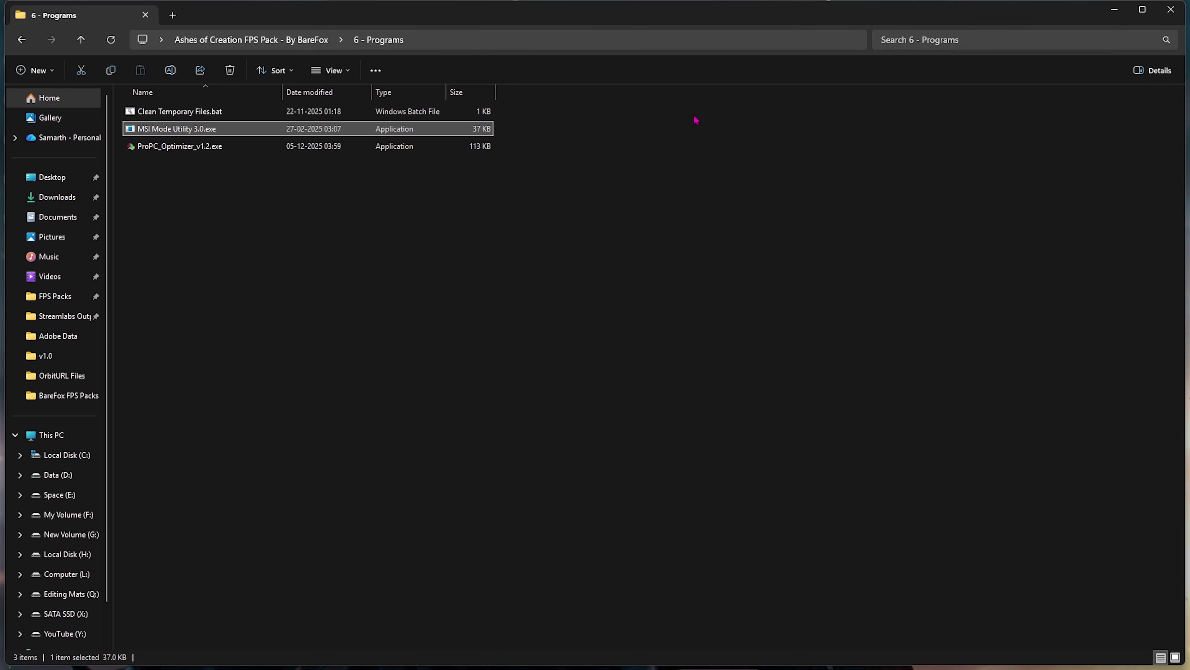
Run ProPC_Optimizer_v1.2.exe through its restore point and optimization stages, and close the 6 - Programs folder window.
left_click(177, 151)
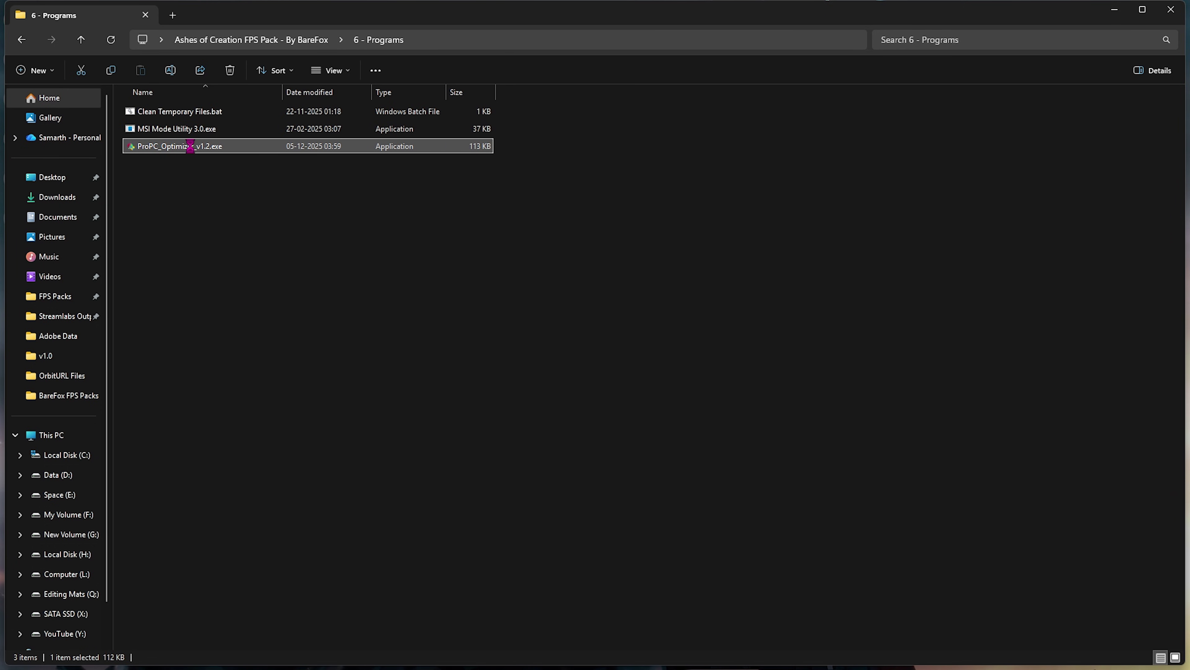
double_click(189, 147)
left_click(661, 475)
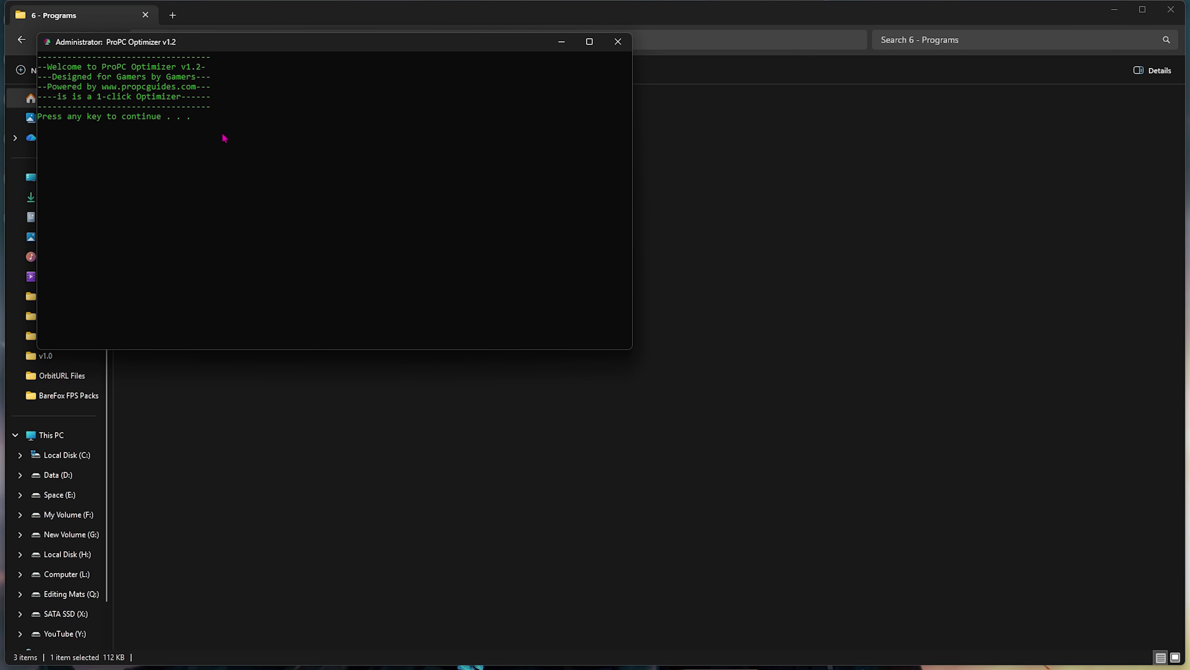
key("Return")
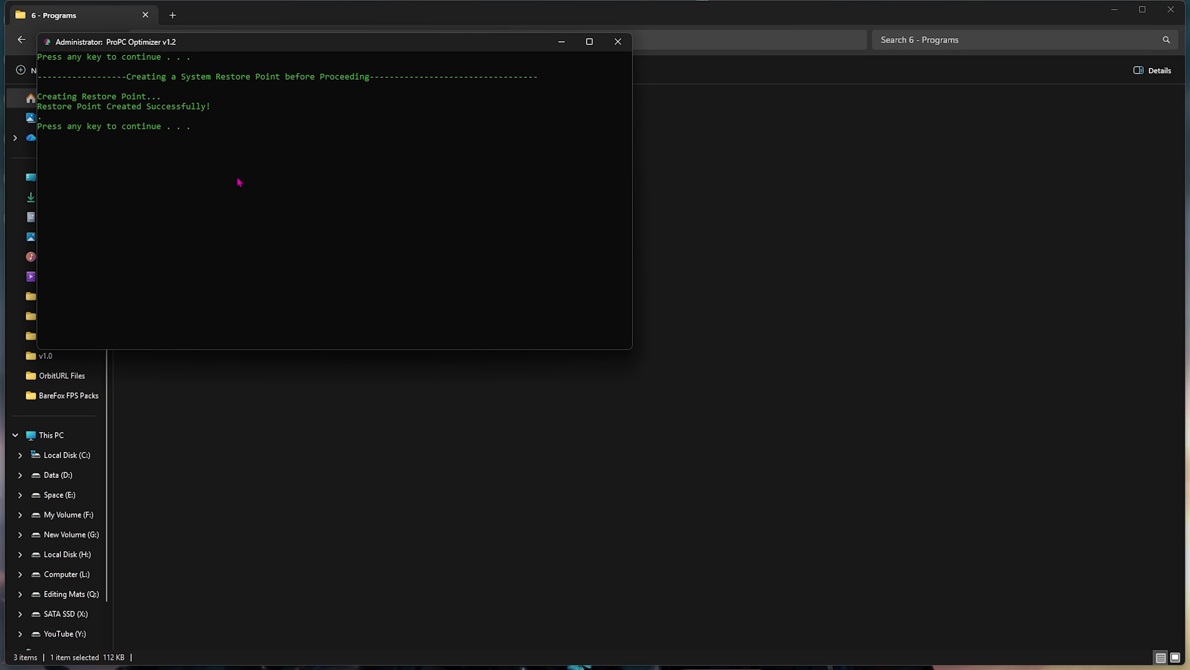
key("Return")
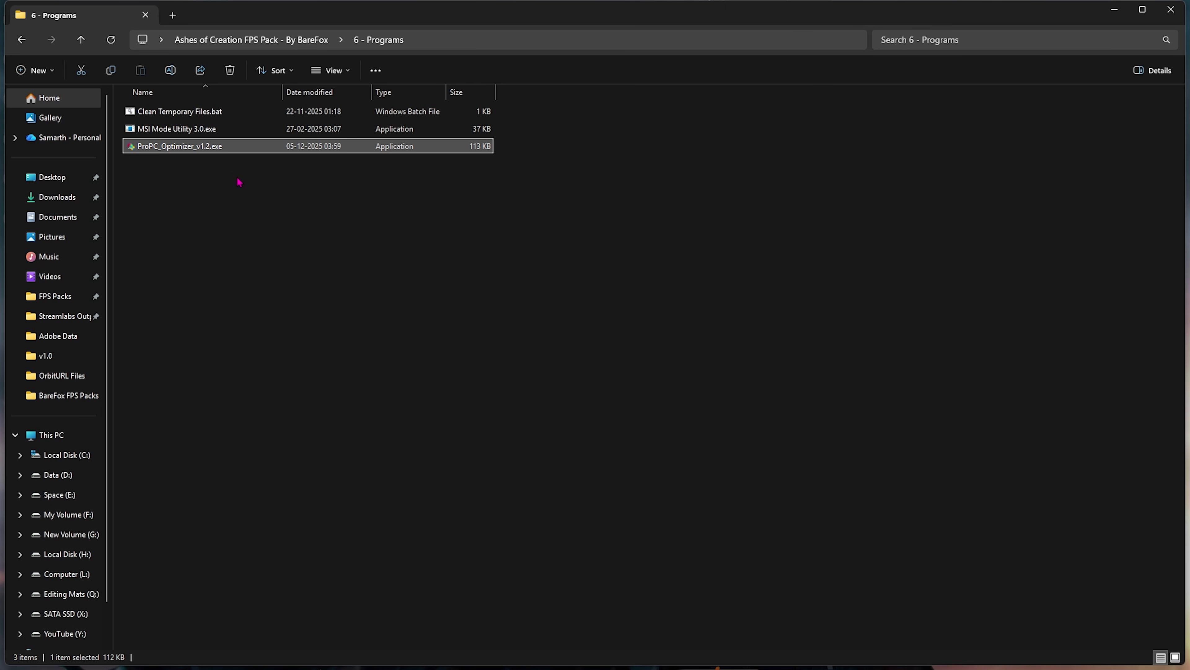
left_click(1171, 9)
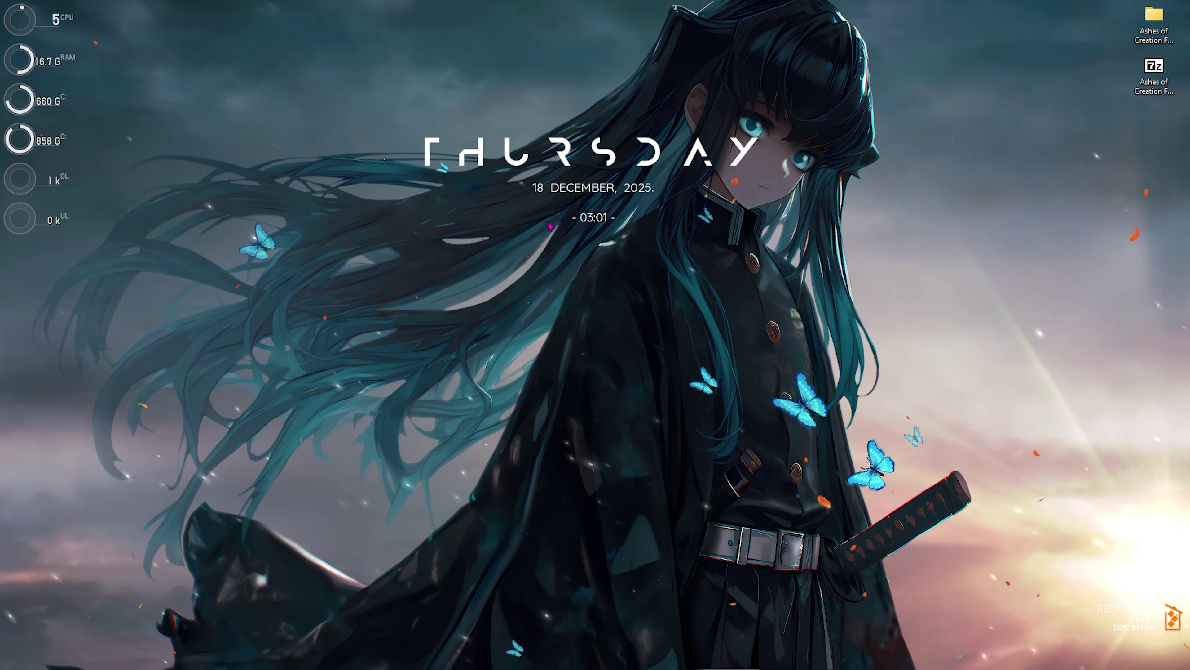
Open Disk Cleanup for the C: drive.
key("super")
type("disk cleanup")
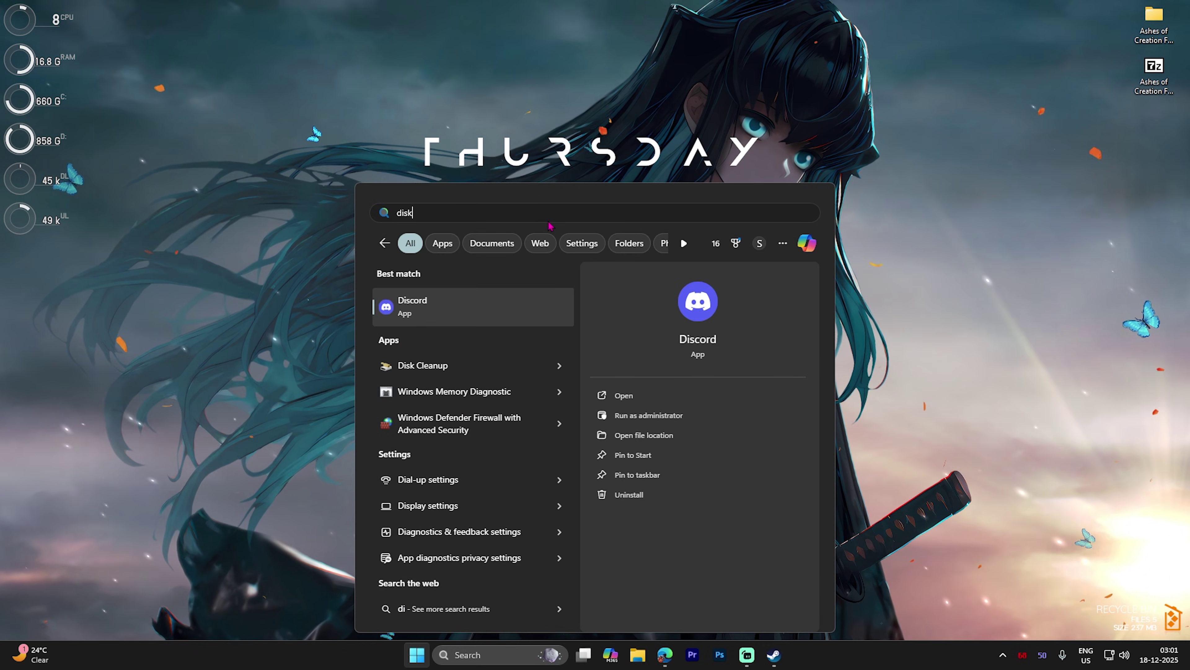
key("Return")
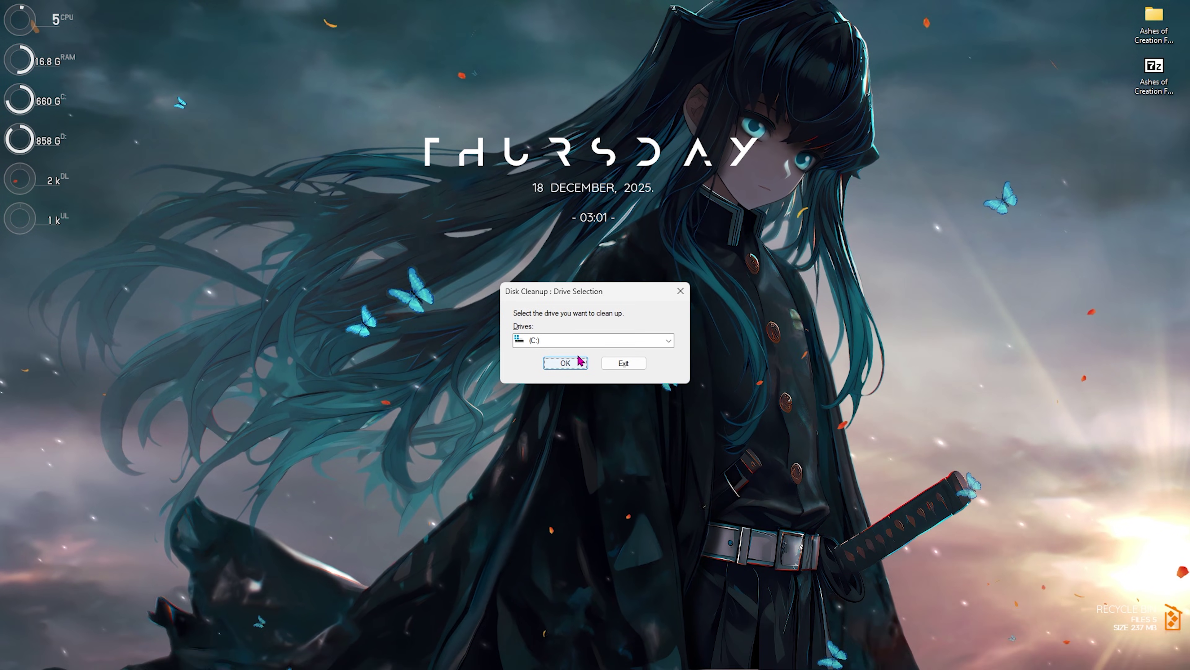
left_click(565, 363)
Include Delivery Optimization Files, Recycle Bin and Temporary files alongside DirectX Shader Cache in the files to delete, and run the cleanup.
left_click(74, 157)
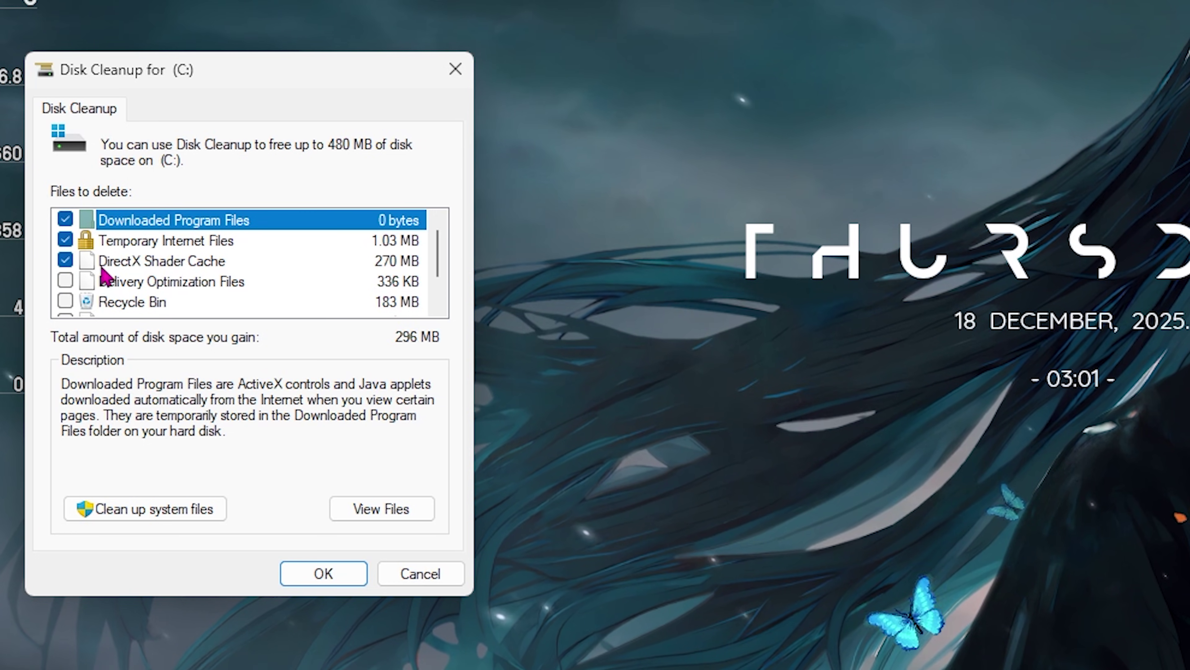
scroll(158, 274, "down", 1)
left_click(66, 240)
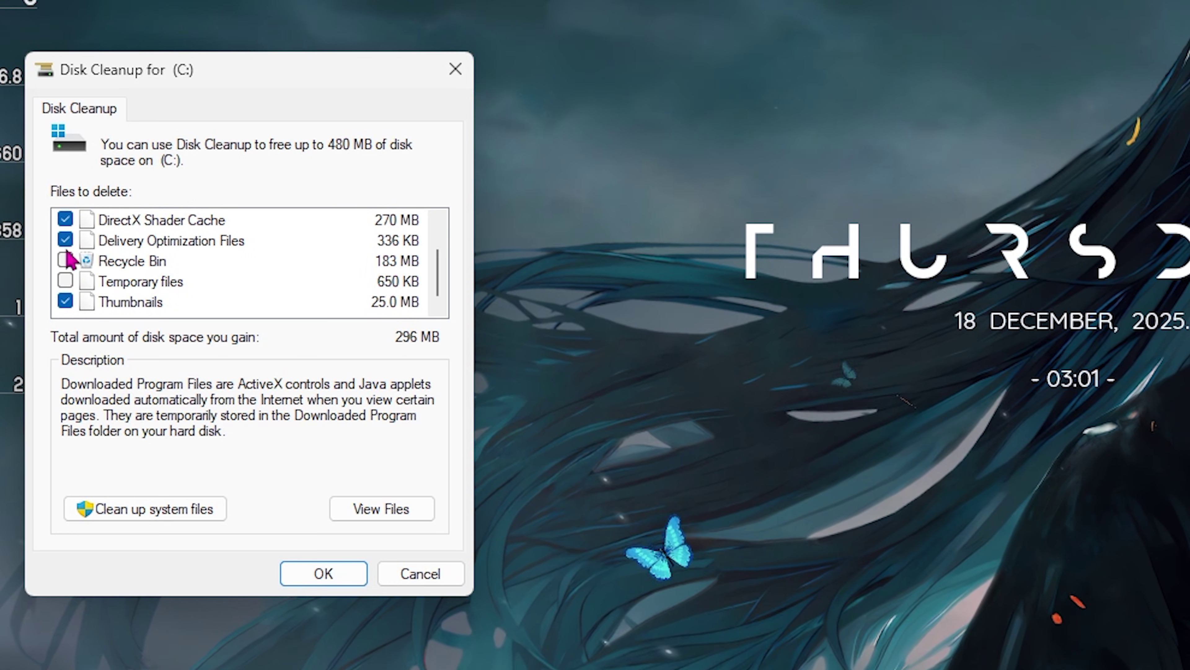
left_click(66, 261)
left_click(65, 280)
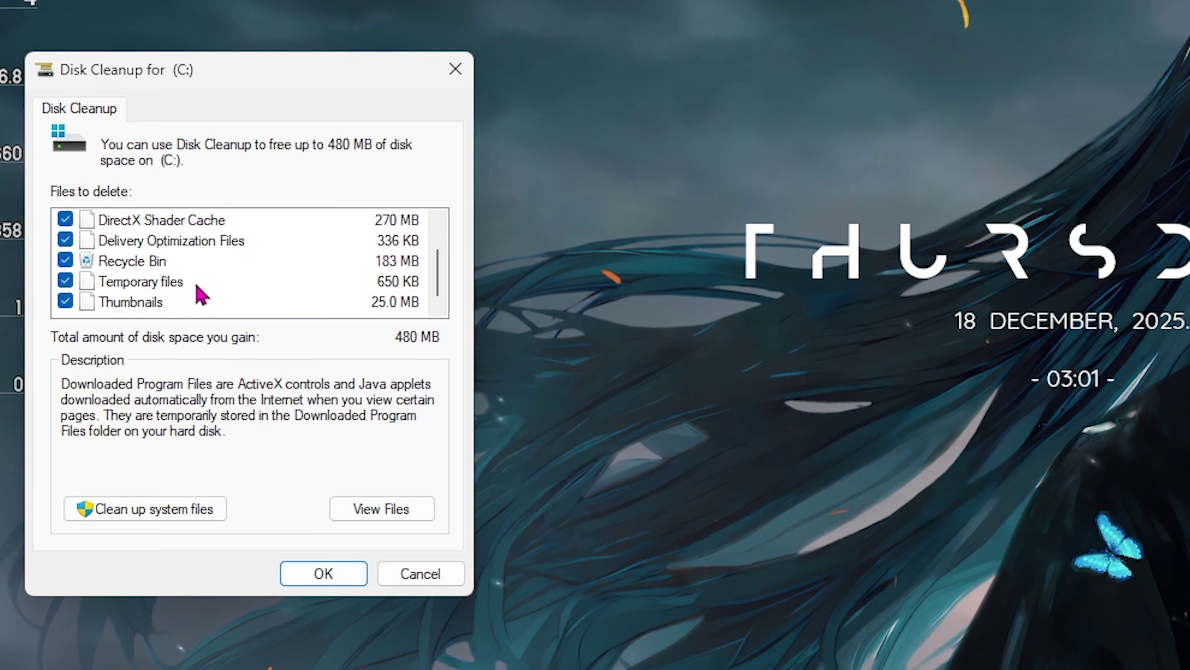
scroll(199, 293, "up", 1)
left_click(141, 281)
left_click(141, 260)
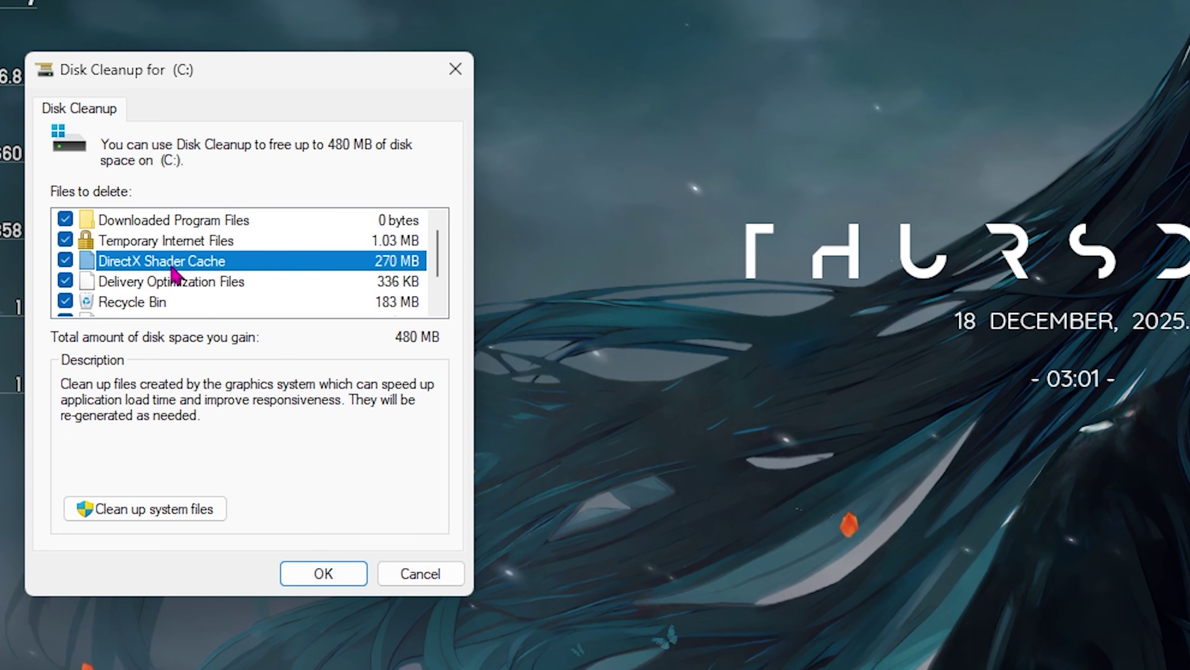
left_click(325, 582)
left_click(916, 630)
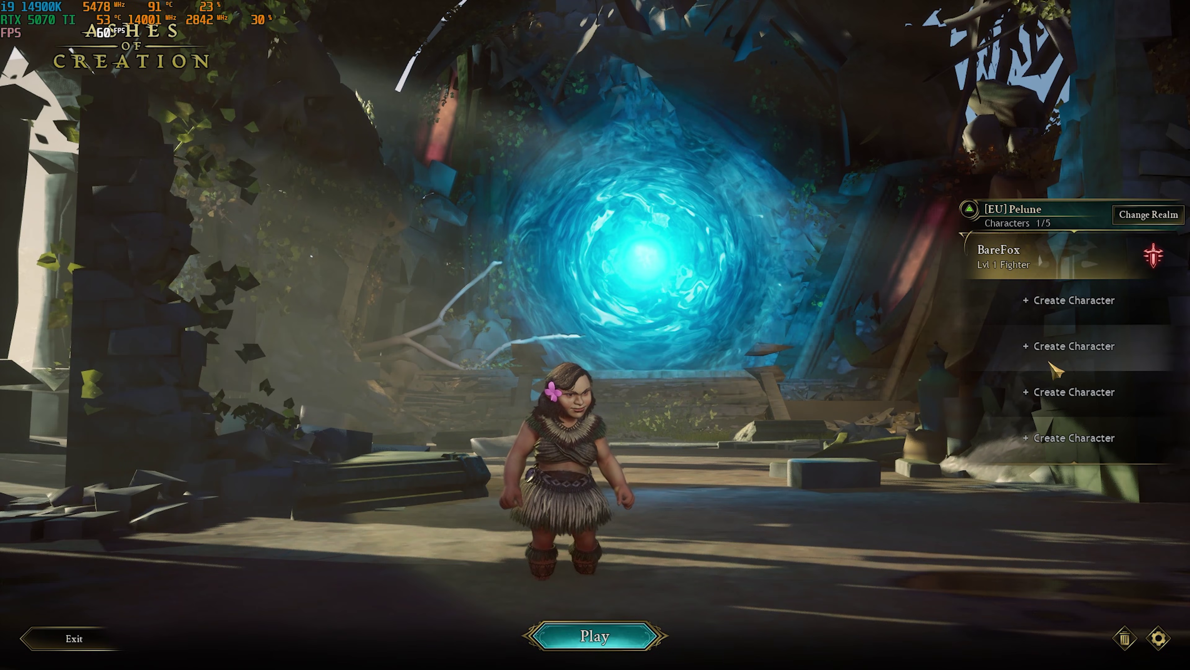
Open the options in Ashes of Creation and check the available resolutions in the Display settings.
left_click(1159, 638)
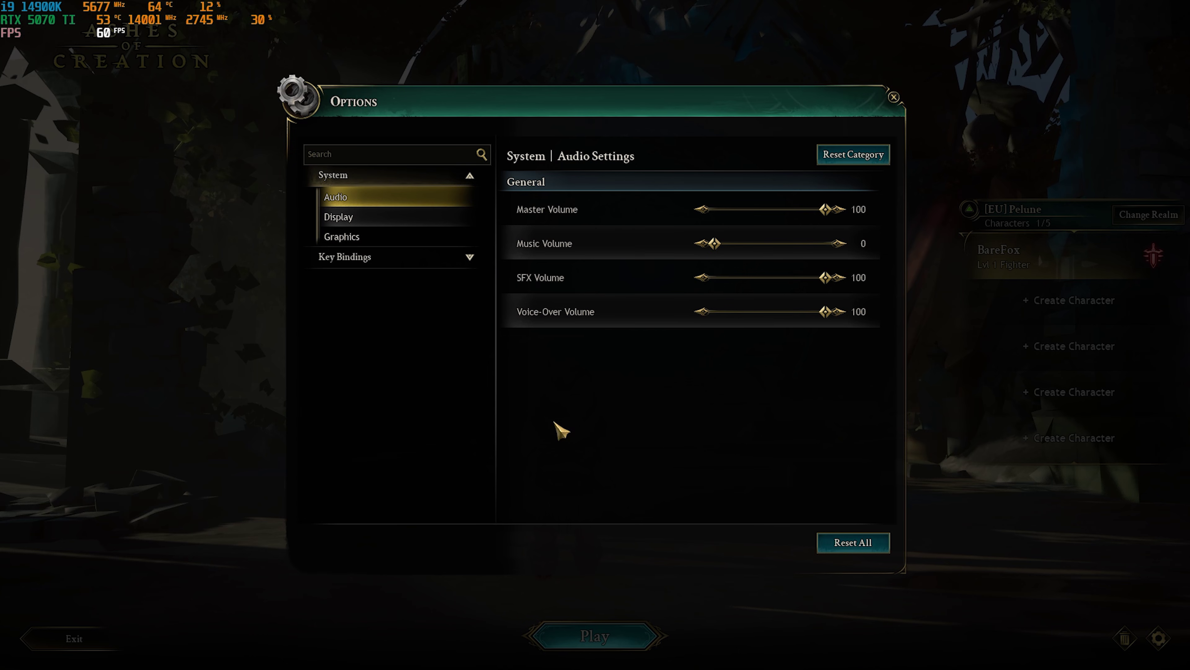
left_click(367, 227)
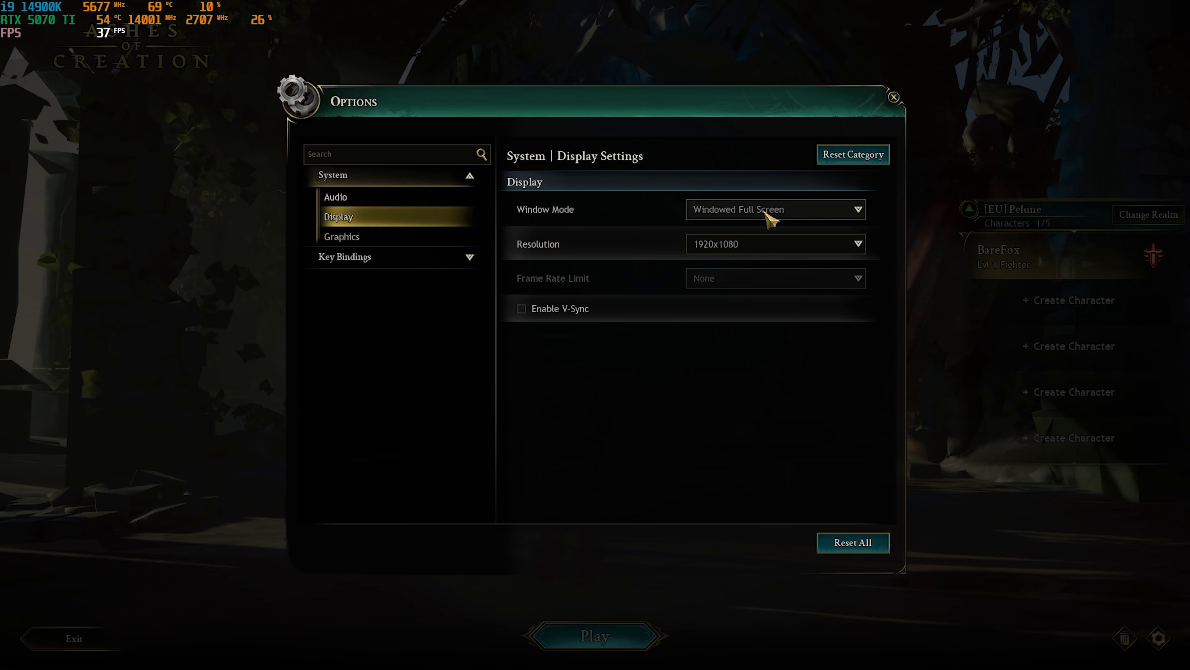
left_click(758, 252)
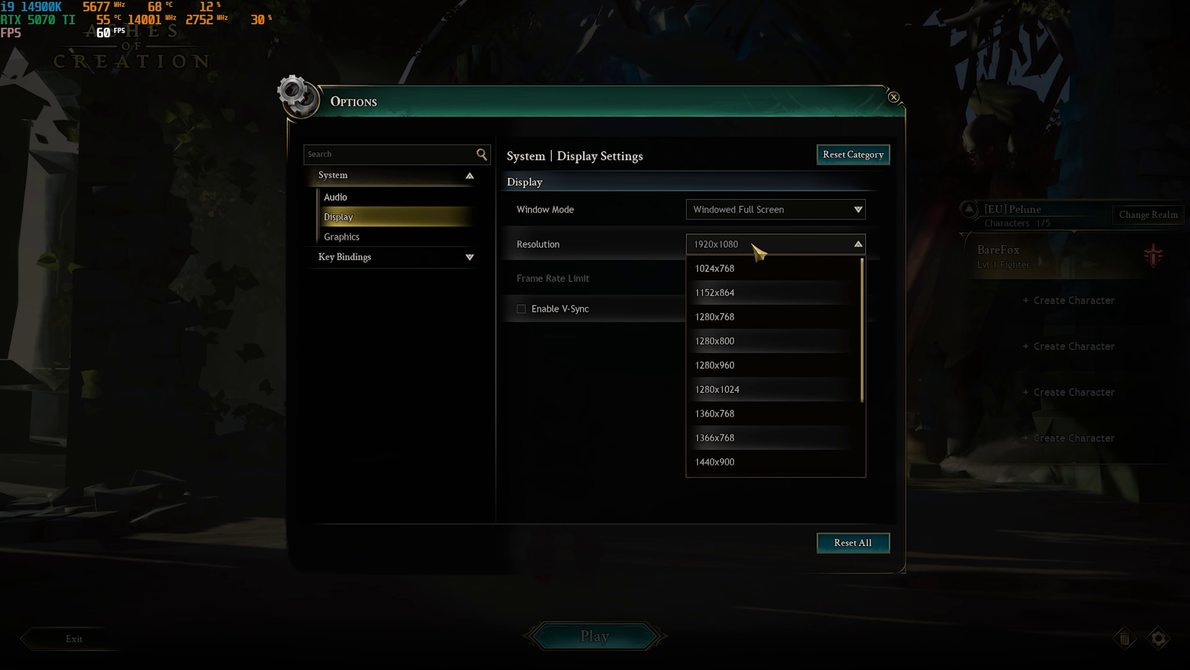
left_click(763, 249)
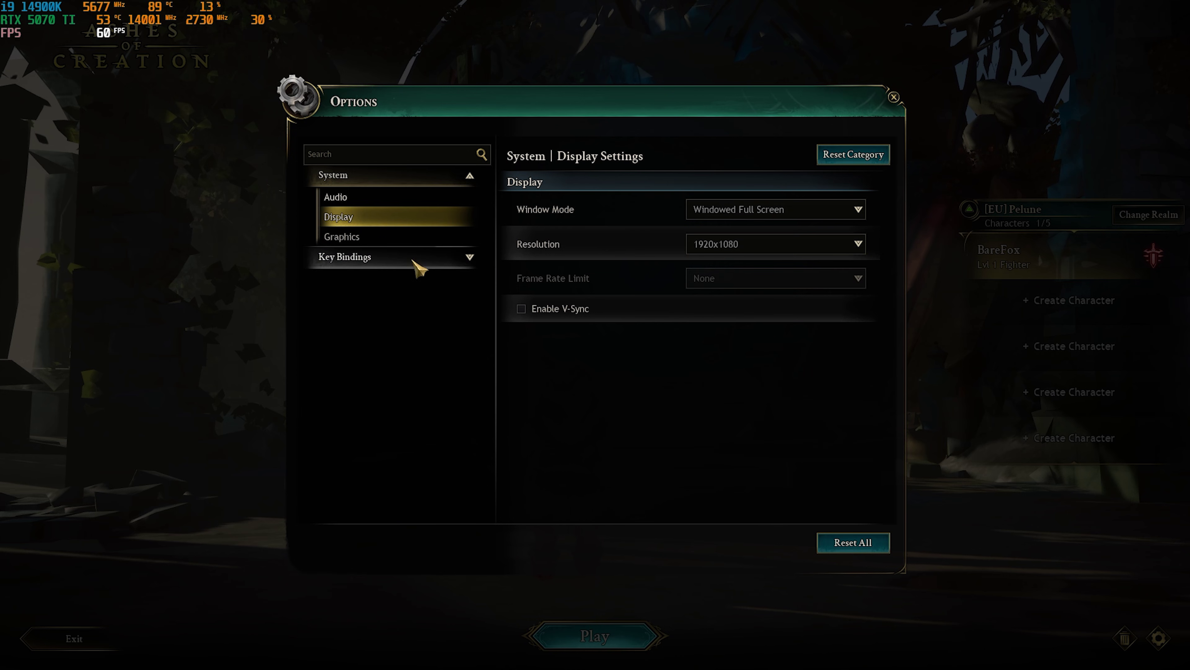
Set the overall Graphics Quality to Medium in the Graphics settings.
left_click(419, 239)
left_click(703, 270)
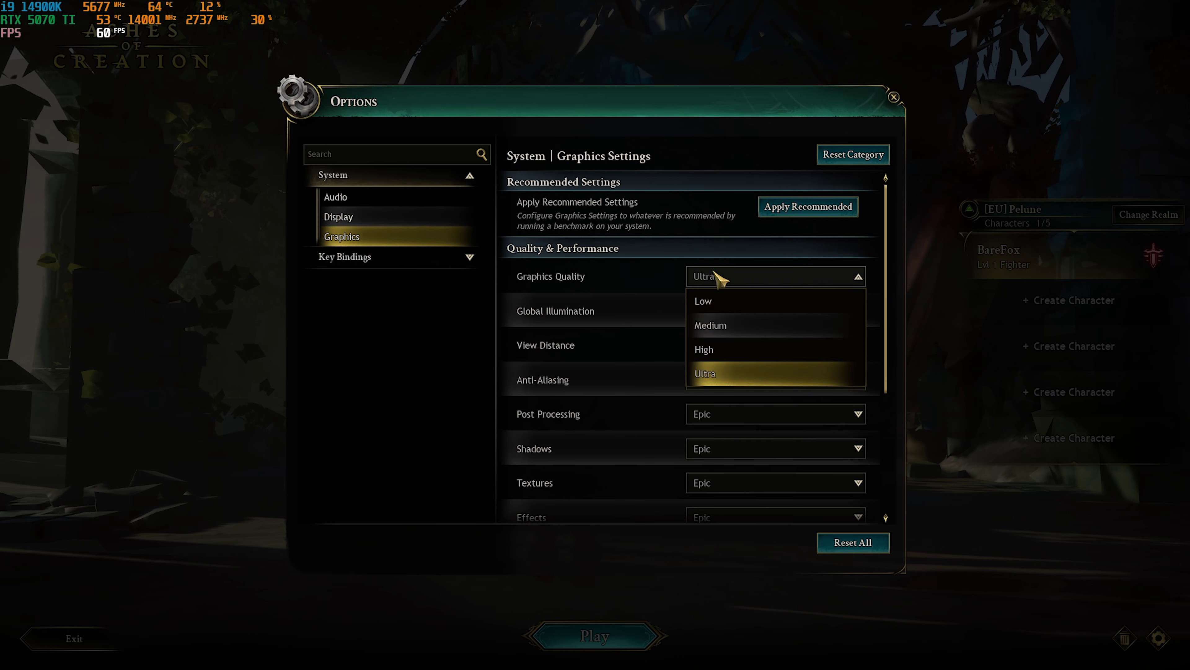
left_click(708, 325)
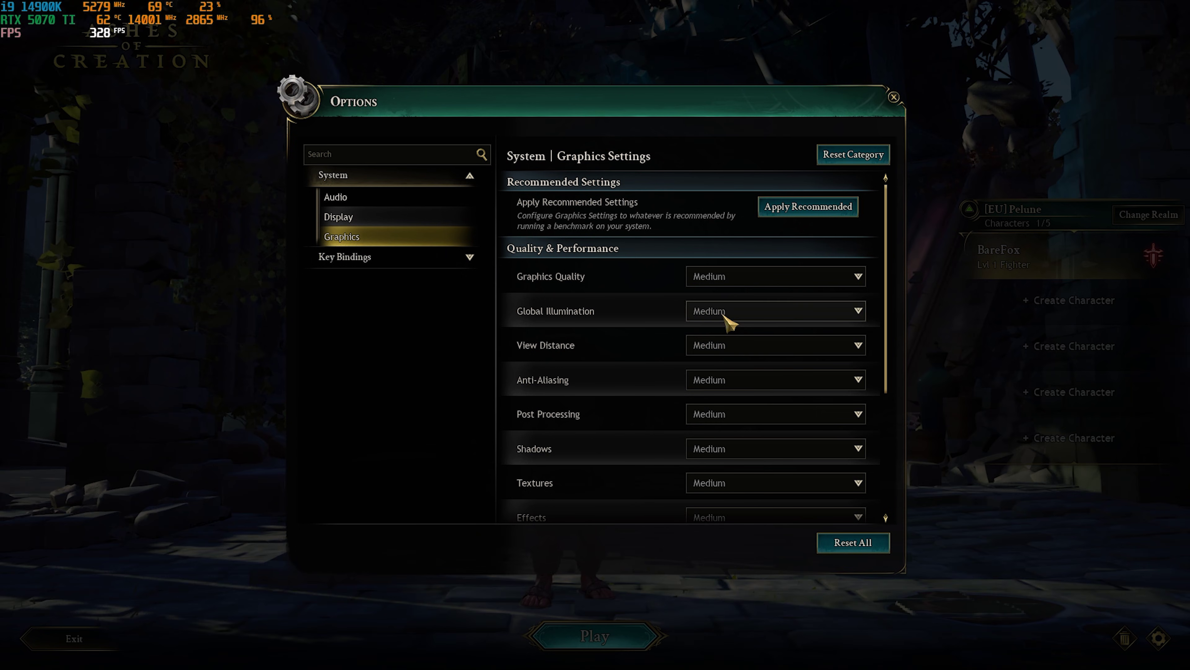
Set Global Illumination to Low, and choose Medium for View Distance and Anti-Aliasing.
left_click(725, 311)
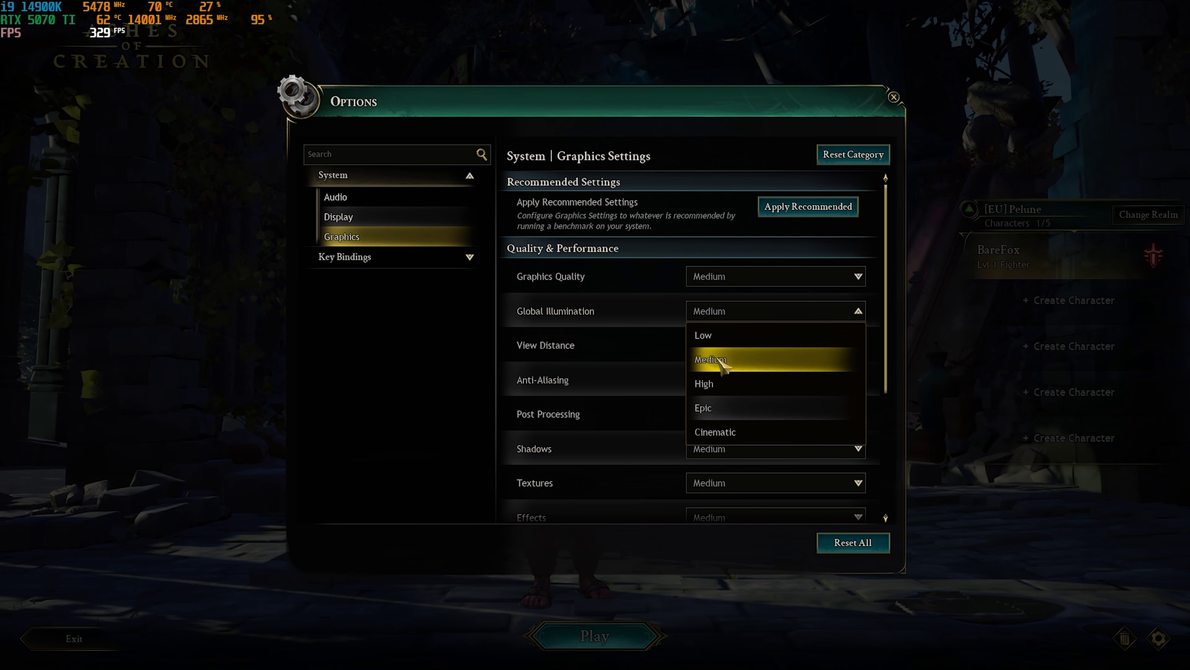
left_click(705, 335)
left_click(724, 348)
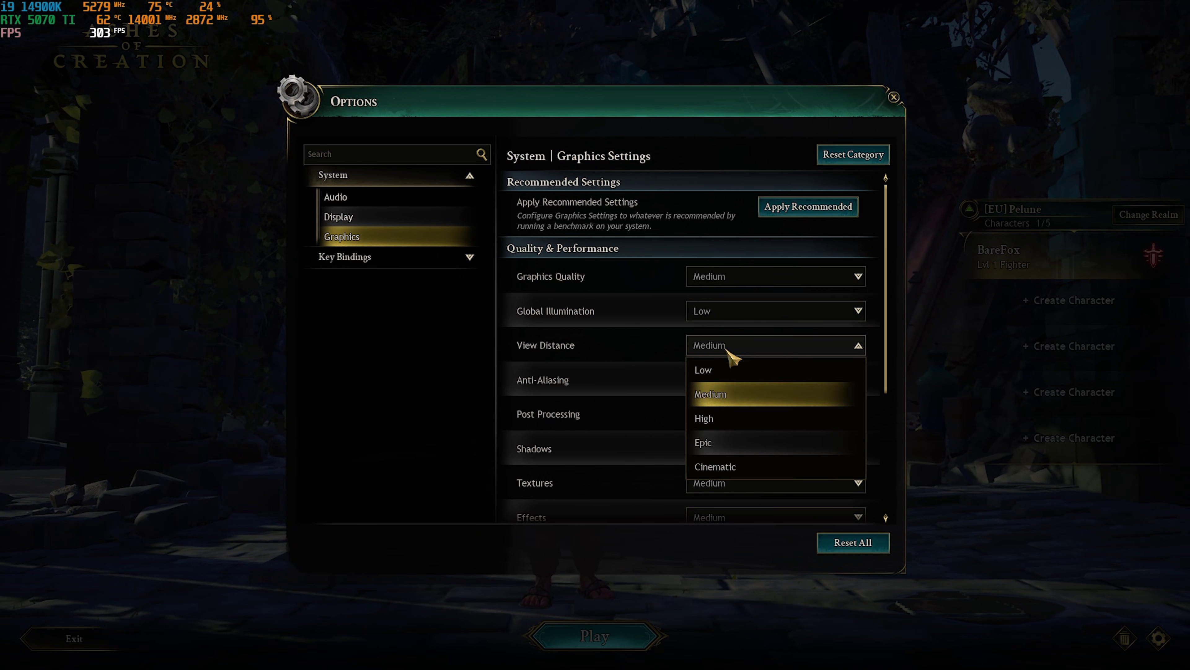
left_click(725, 395)
left_click(731, 388)
left_click(731, 389)
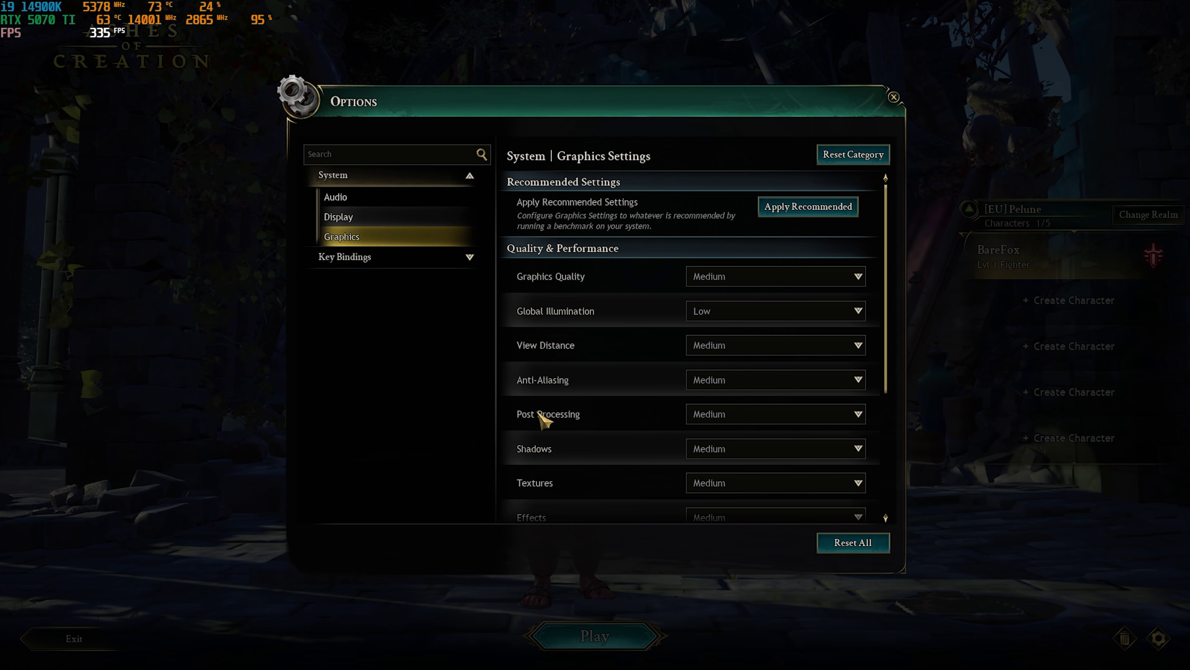
Set Post Processing and Shadows to Low.
left_click(746, 415)
left_click(726, 439)
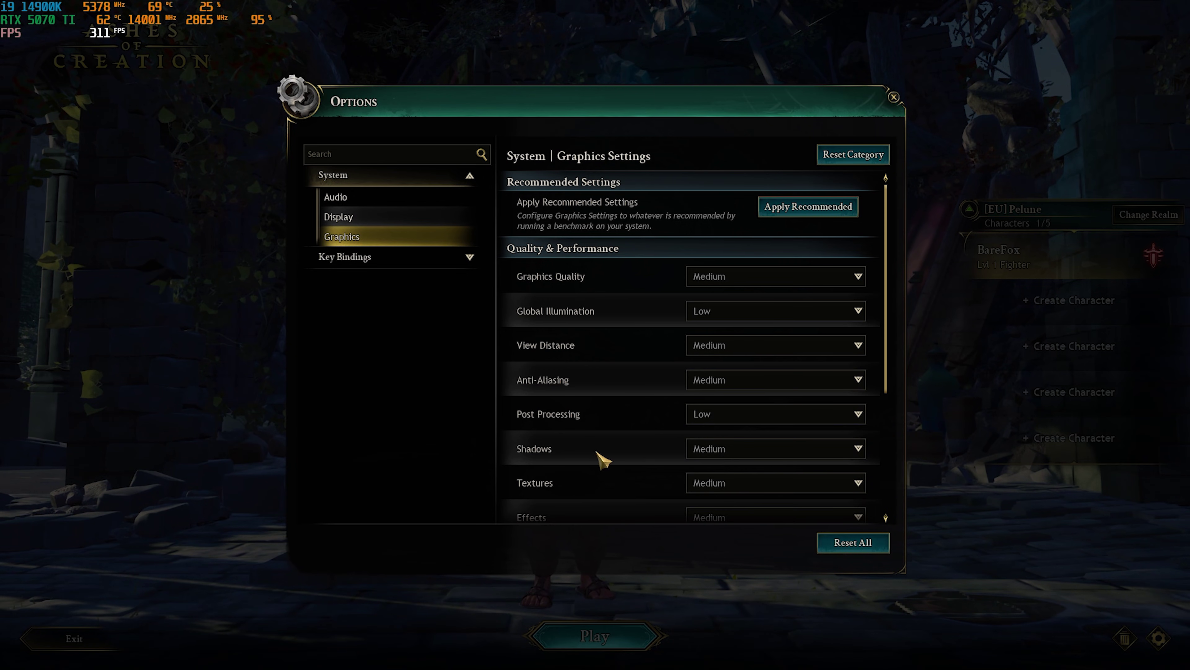
left_click(745, 449)
left_click(748, 394)
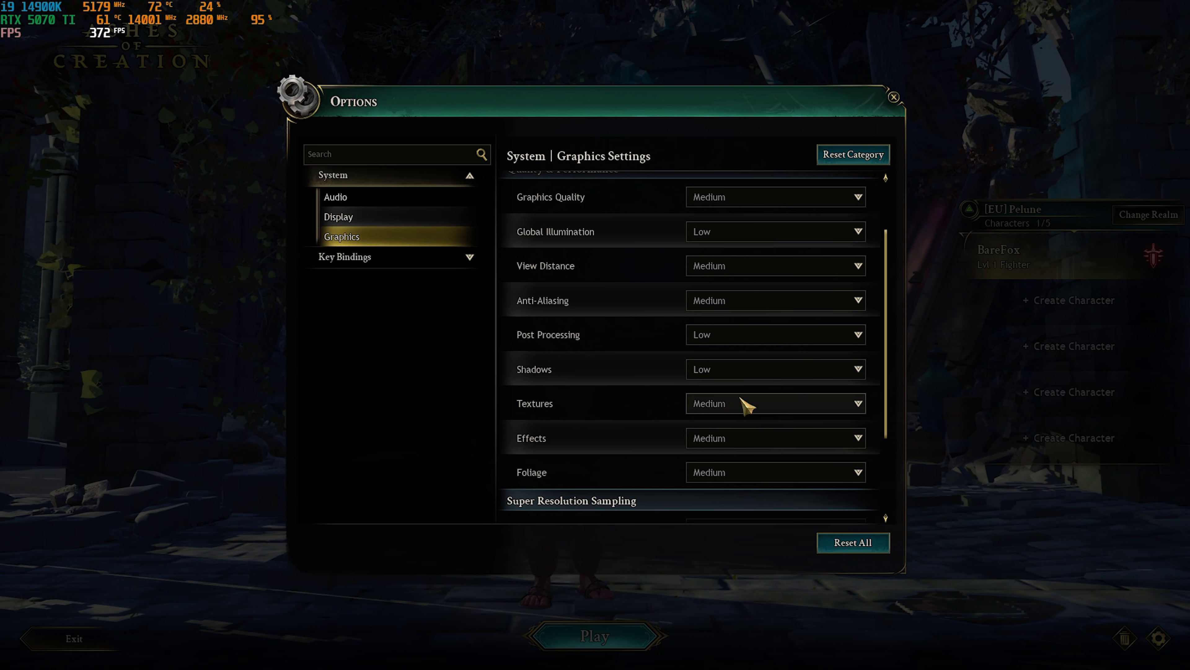